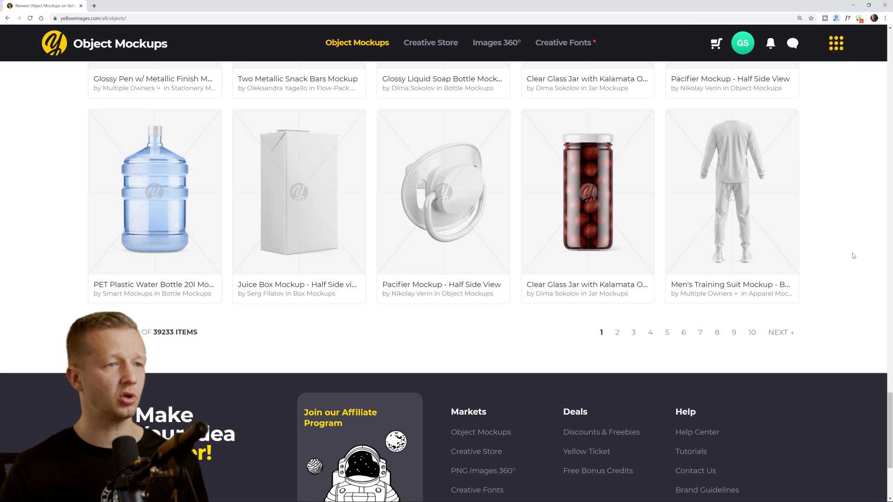
Step: Search the object mockups for "shirt"
scroll(879, 391, up, 20)
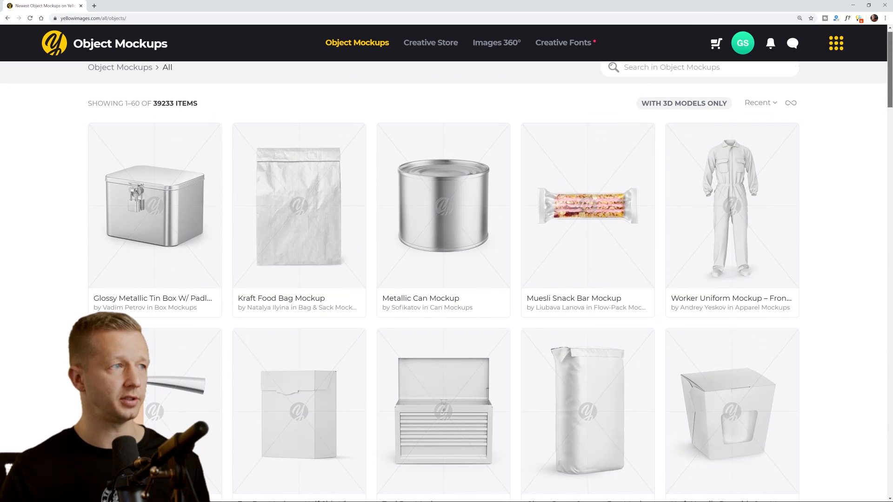
click(696, 79)
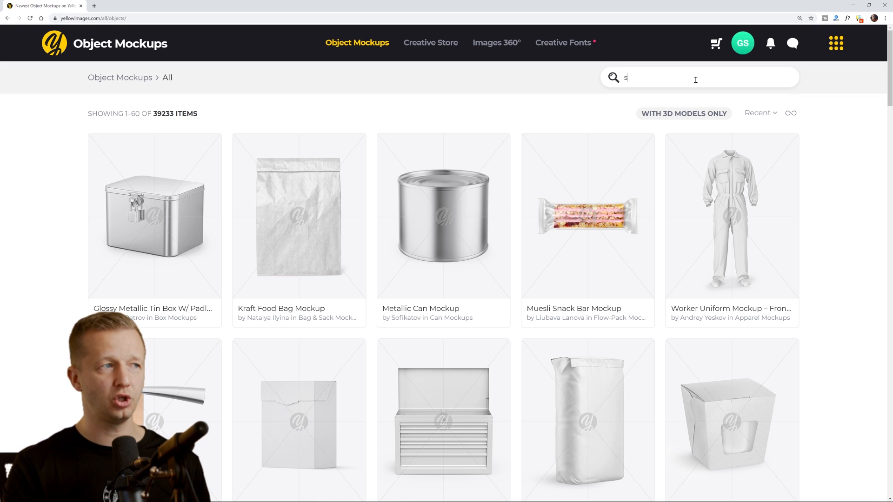
key(Return)
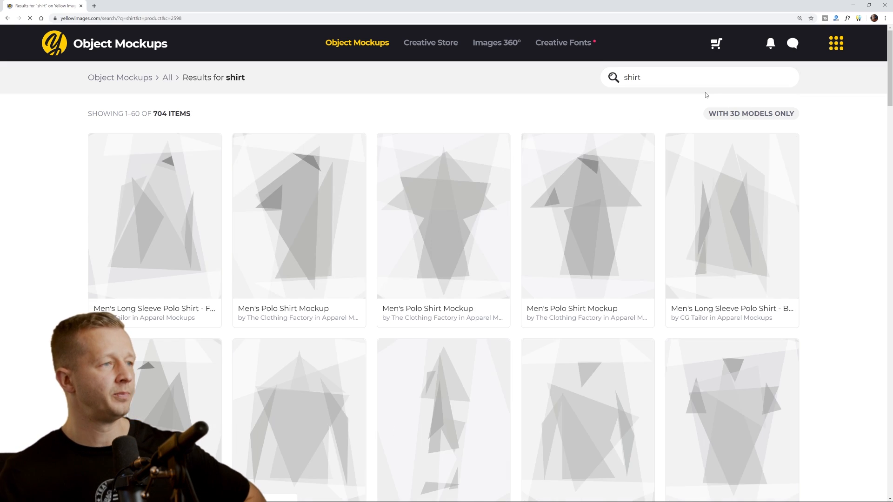
Step: Browse the shirt mockup results from the end of the first page back up to its first row
drag(889, 100, 886, 476)
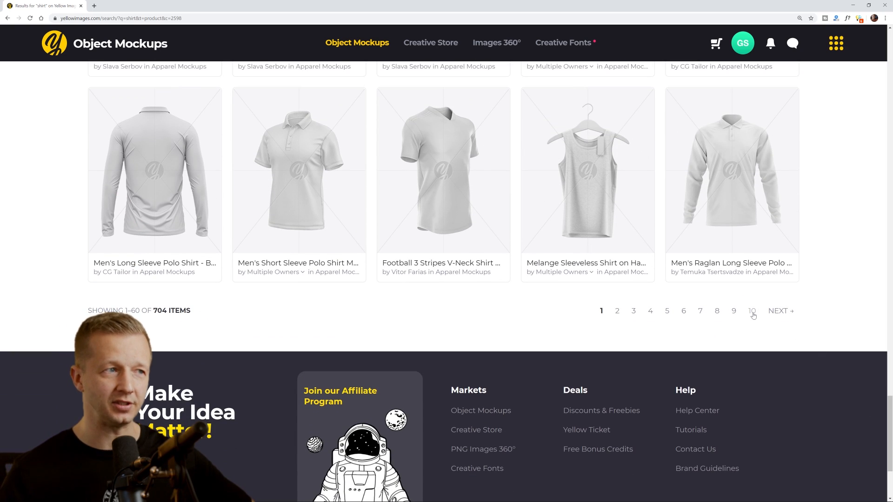
scroll(744, 311, up, 7)
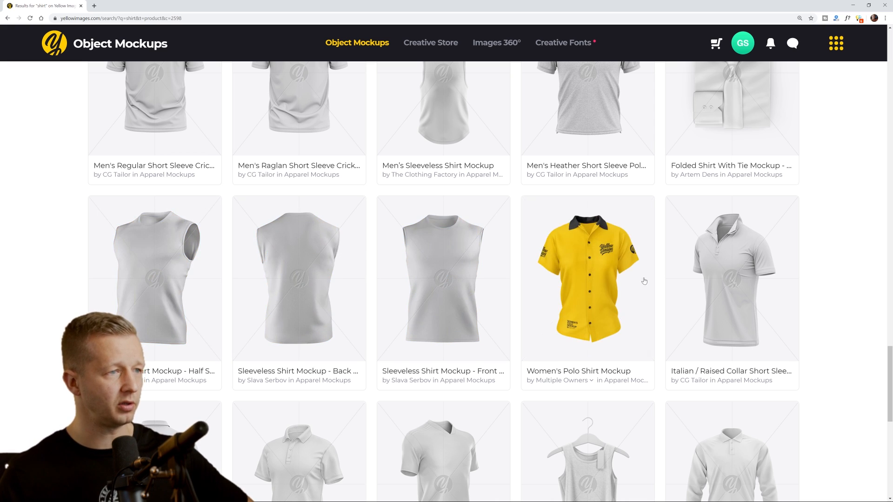
scroll(644, 280, up, 6)
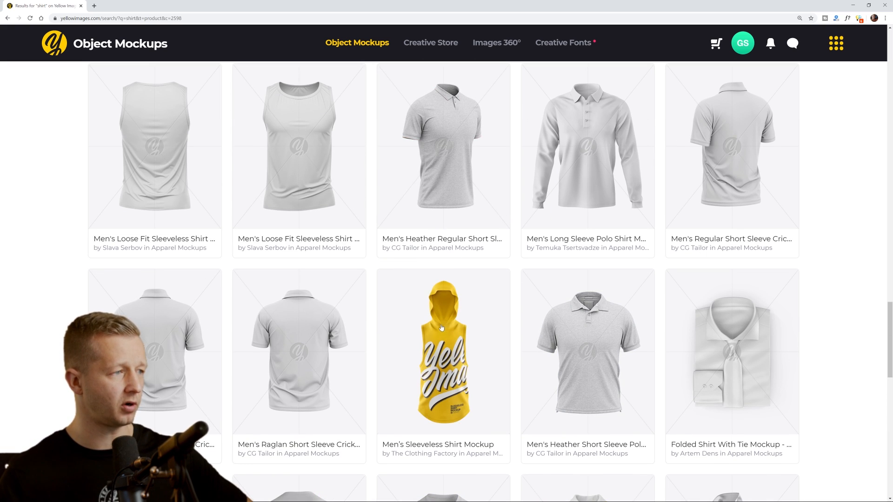
scroll(441, 328, up, 4)
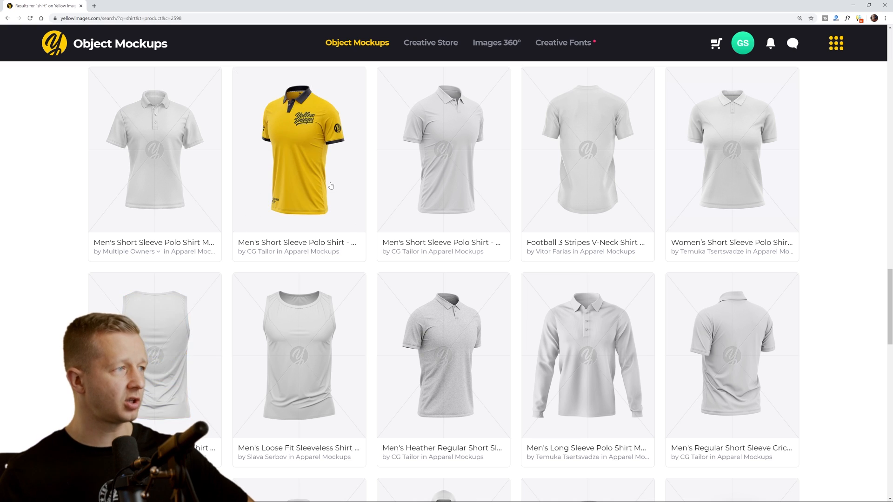
scroll(595, 303, up, 8)
scroll(605, 298, up, 4)
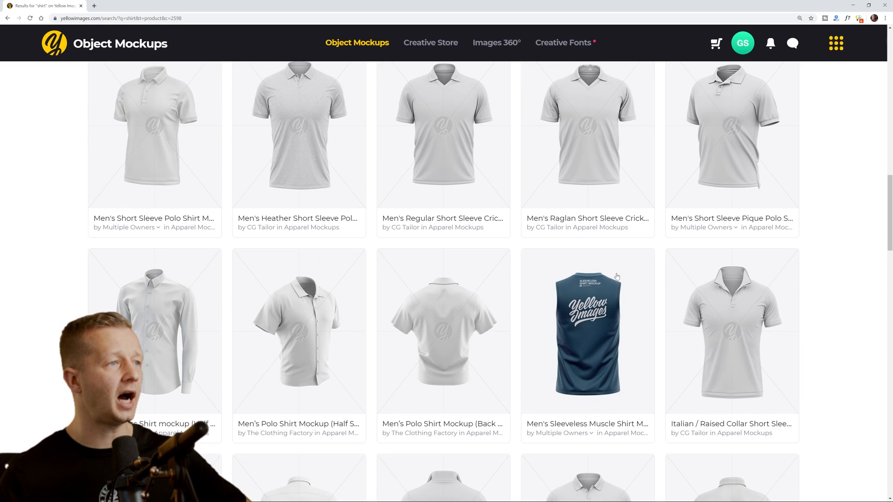
scroll(616, 277, up, 9)
scroll(618, 308, down, 2)
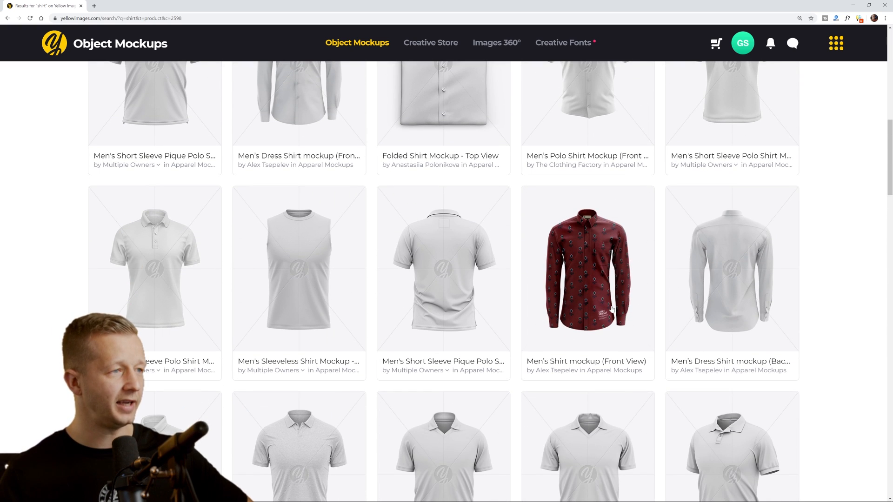
scroll(646, 285, up, 5)
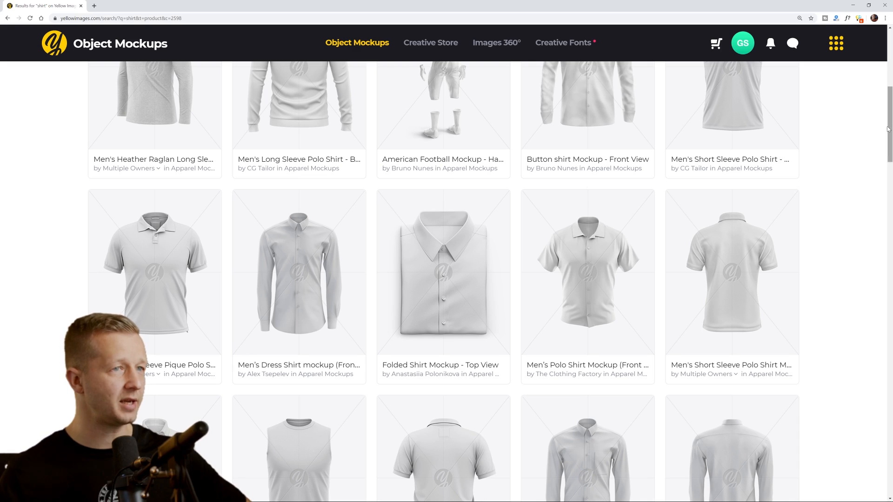
drag(890, 130, 879, 74)
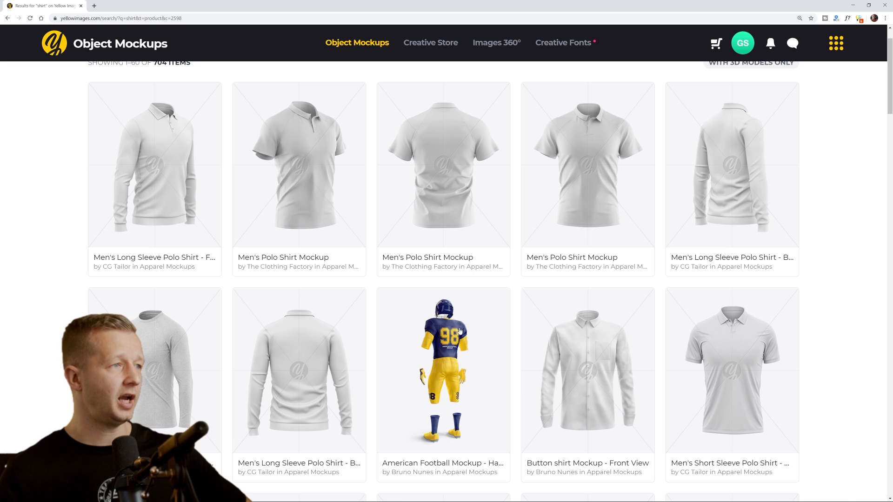
scroll(596, 261, up, 1)
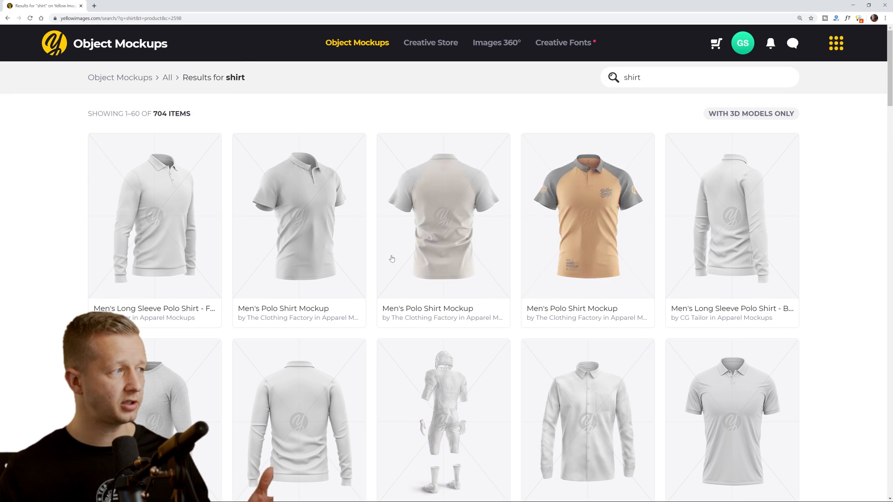
Step: Open the Men's Polo Shirt Mockup in half side view and inspect its orange and collar close-up previews
click(292, 252)
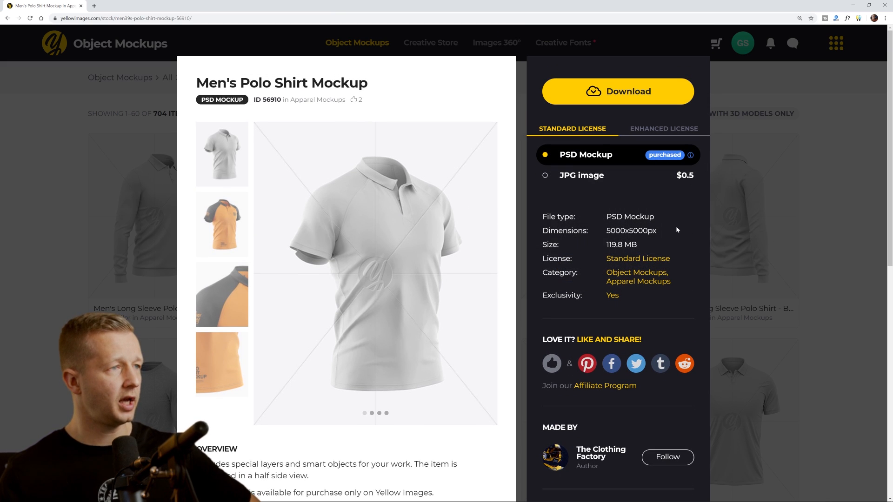
click(227, 238)
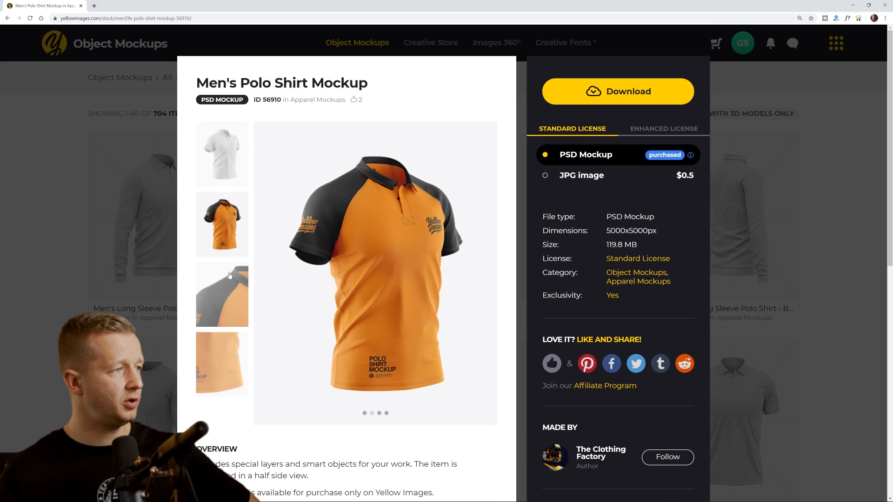
click(224, 317)
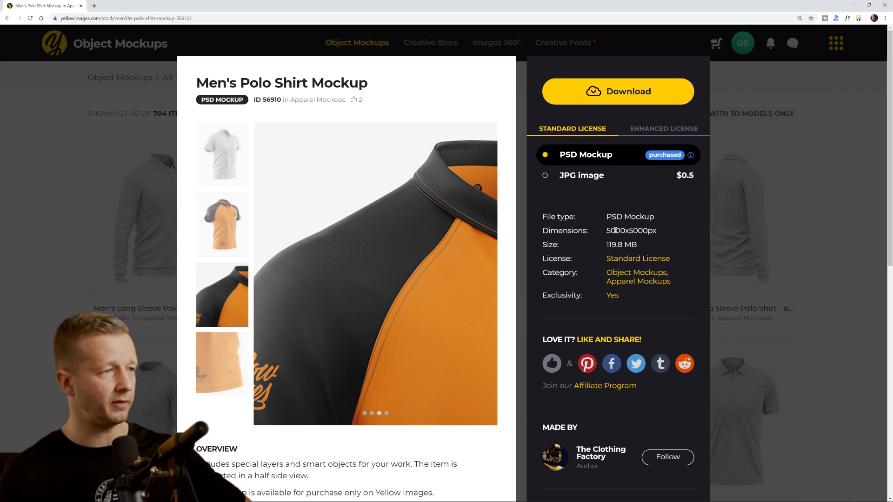
Step: Check the polo mockup's listed pixel dimensions and file size
drag(607, 229, 650, 231)
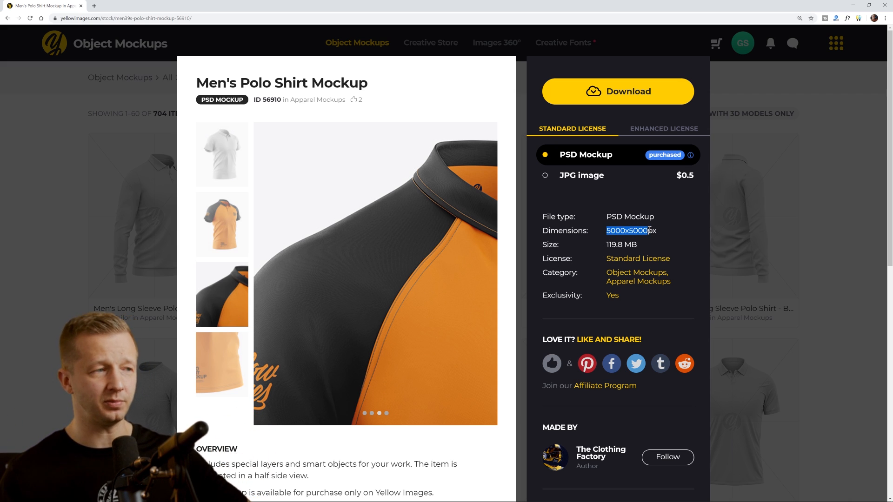
click(650, 230)
double_click(630, 243)
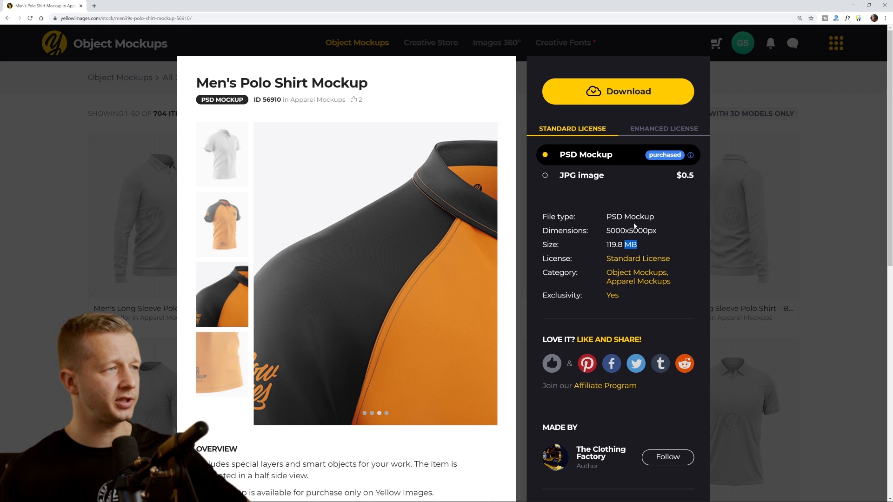
click(633, 224)
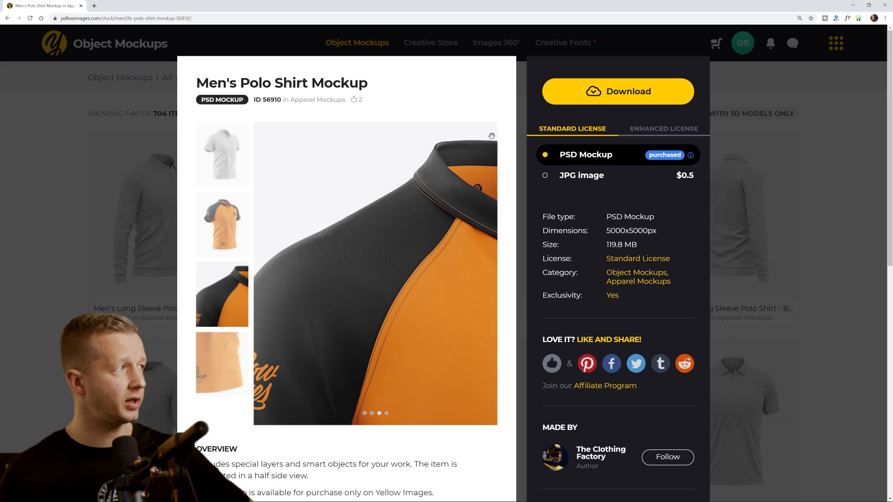
Step: Switch to the polo mockup in Photoshop, activate the Move tool, select the POLO group and enlarge the layer list area
click(235, 495)
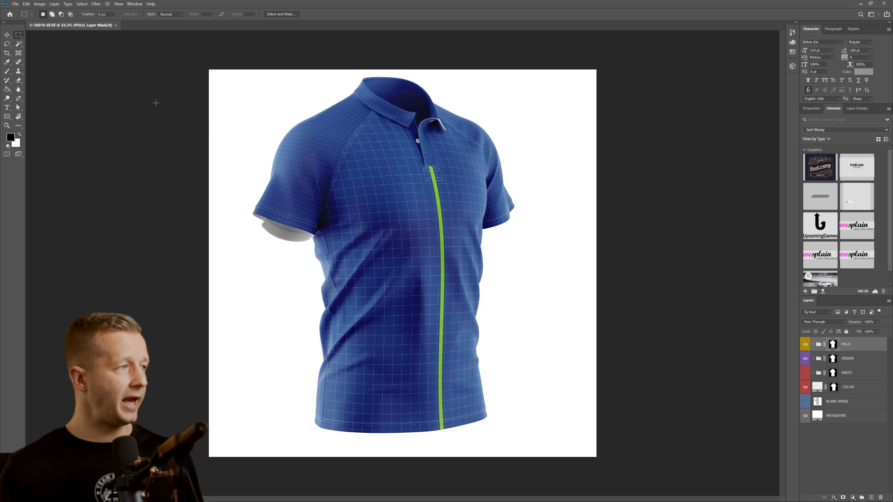
click(9, 36)
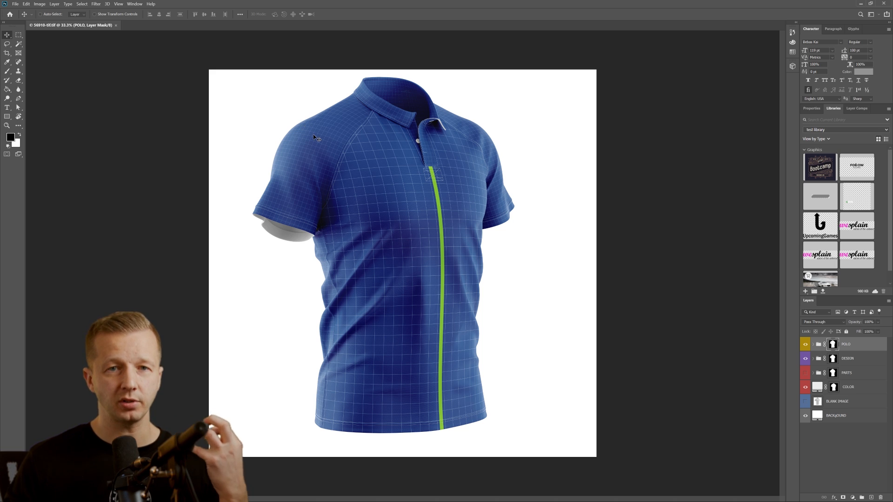
click(819, 345)
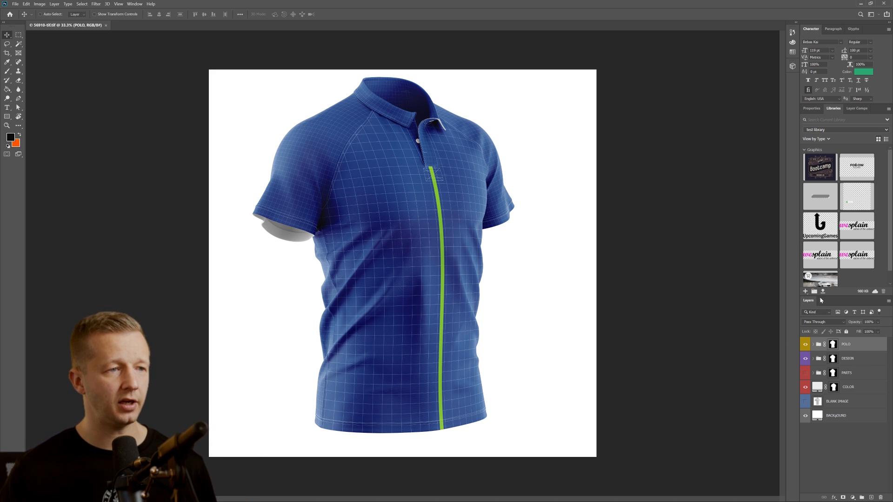
drag(832, 296, 832, 153)
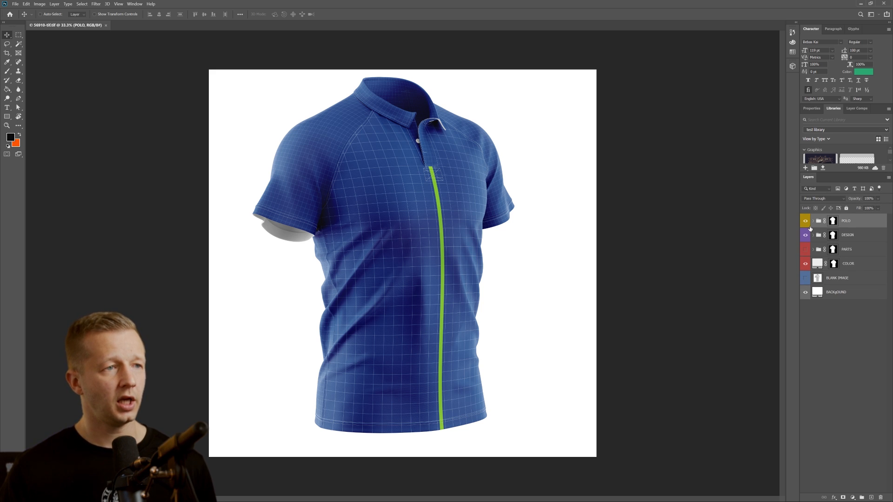
Step: Hide and show the POLO, DESIGN, COLOR and background layers one after another to see what each controls
click(805, 221)
click(805, 221)
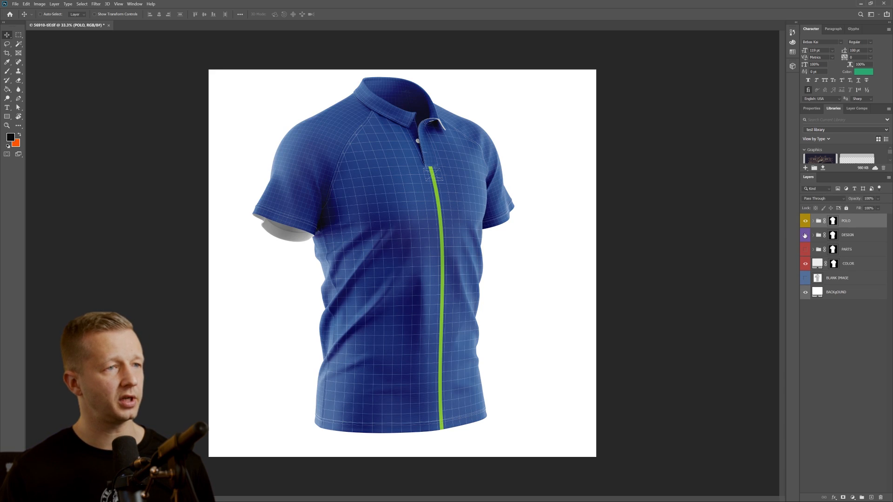
click(805, 236)
click(805, 236)
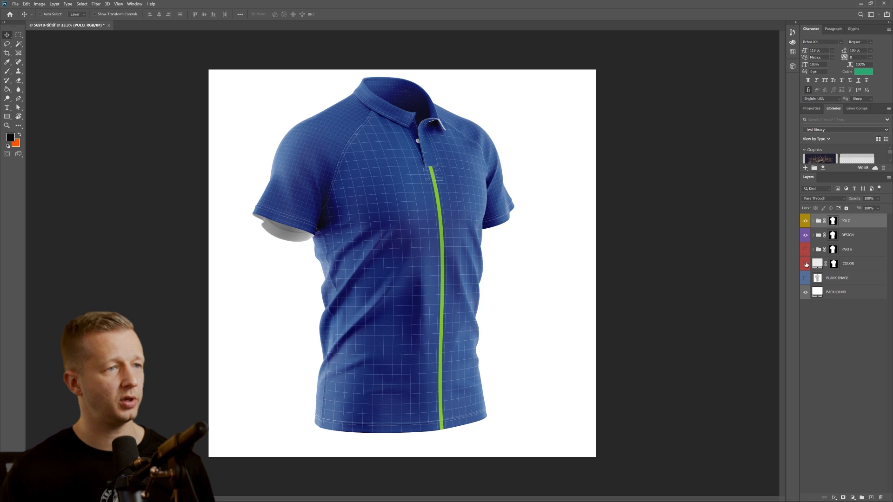
click(806, 264)
click(806, 265)
click(806, 293)
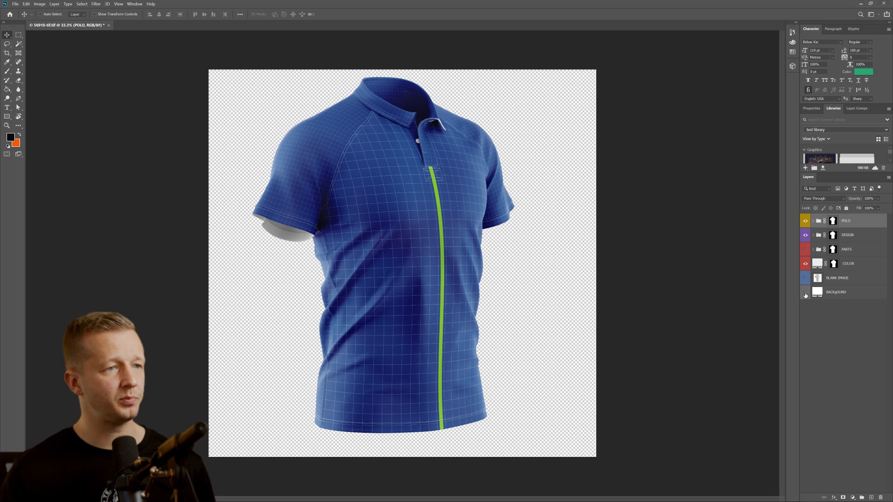
click(806, 293)
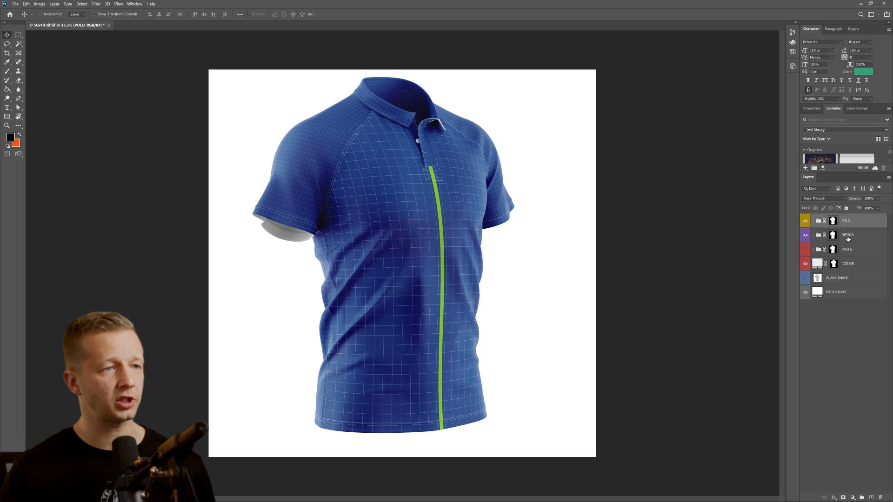
Step: Expand the DESIGN group and select its FRONT layer
click(847, 236)
click(813, 236)
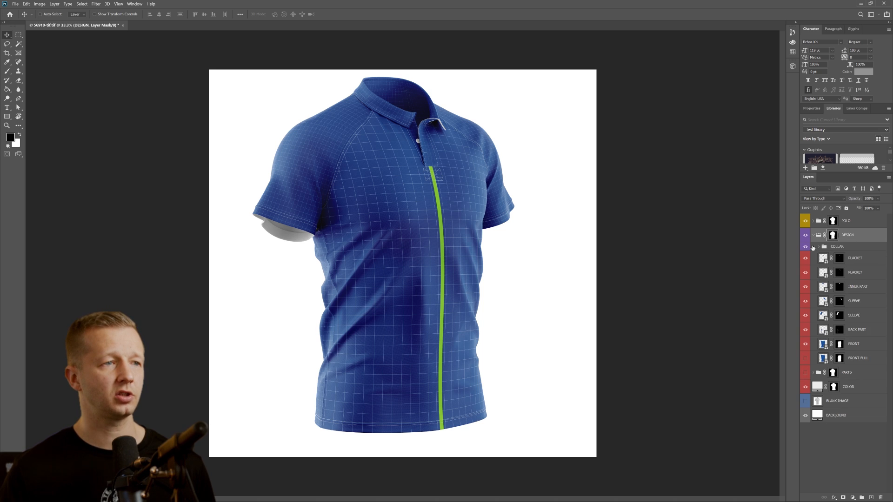
click(848, 345)
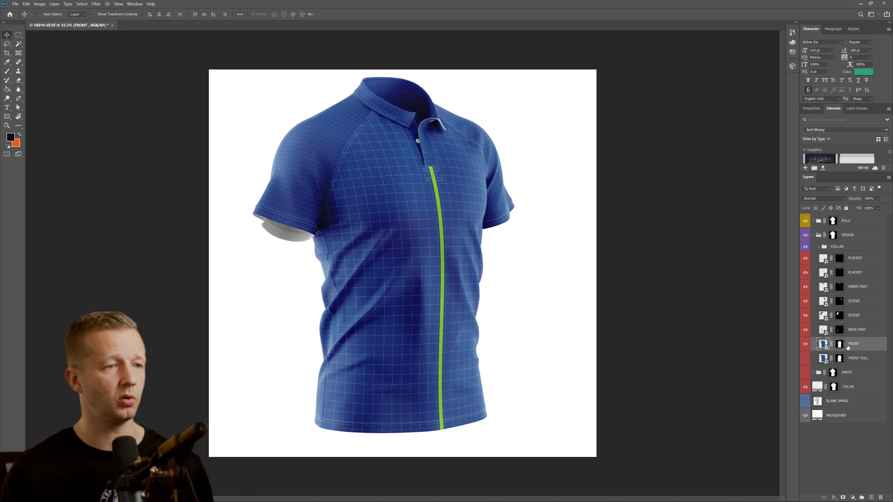
Step: Toggle the FRONT layer's visibility off and on to identify the shirt area it covers
click(805, 346)
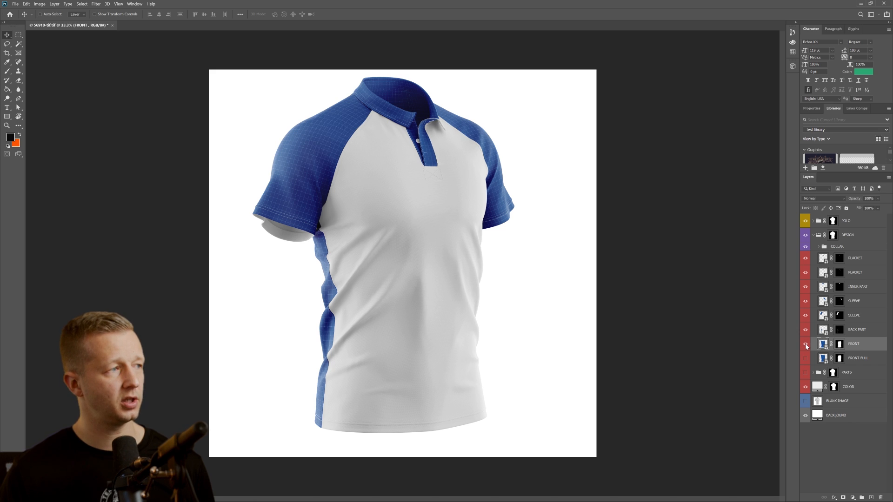
click(805, 346)
click(805, 345)
click(805, 345)
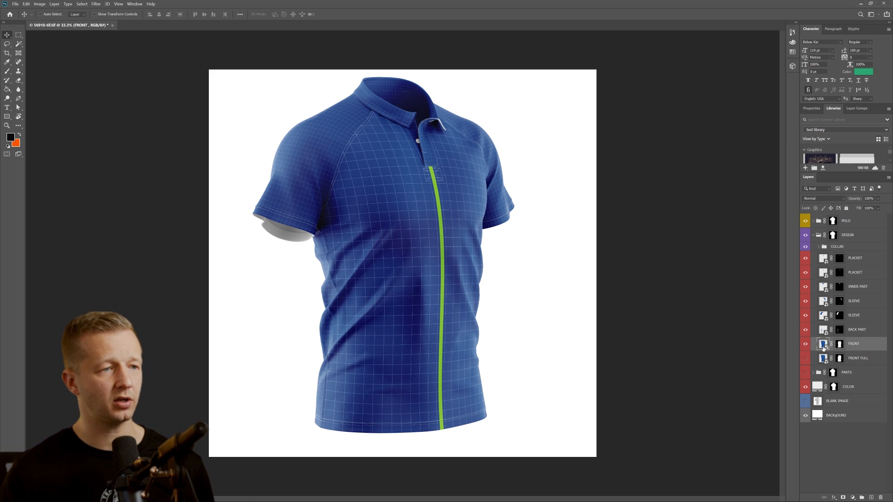
Step: Open the FRONT layer's smart object and cover its grid design with a new layer filled with black
double_click(822, 345)
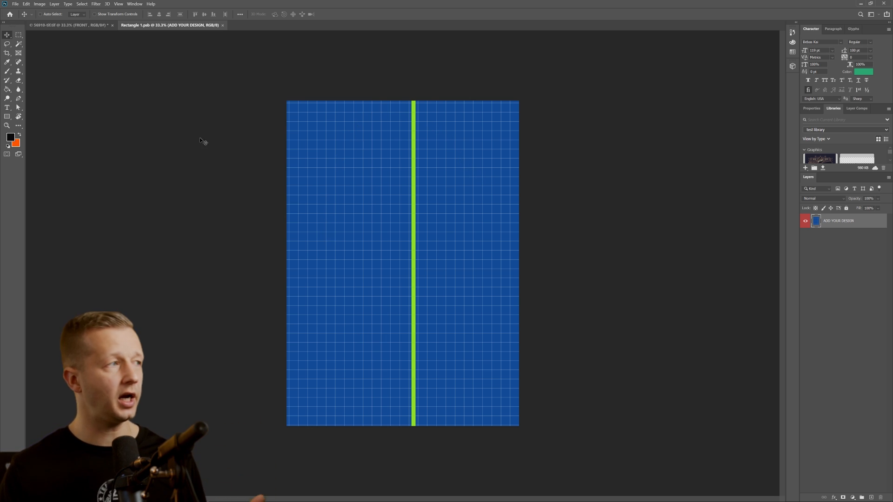
click(7, 89)
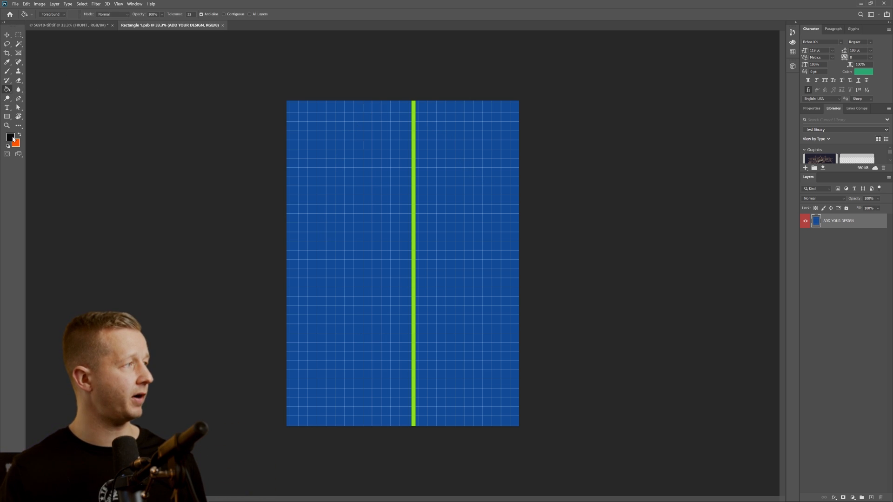
key(ctrl+shift+n)
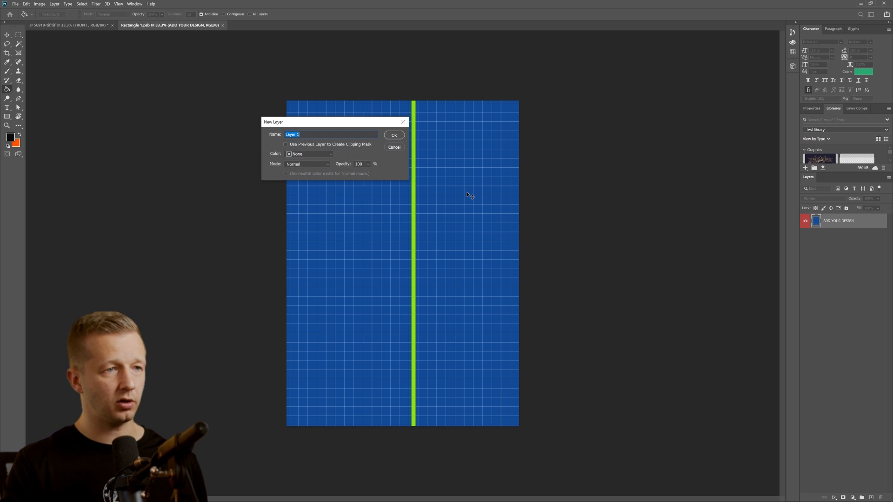
key(Return)
click(469, 194)
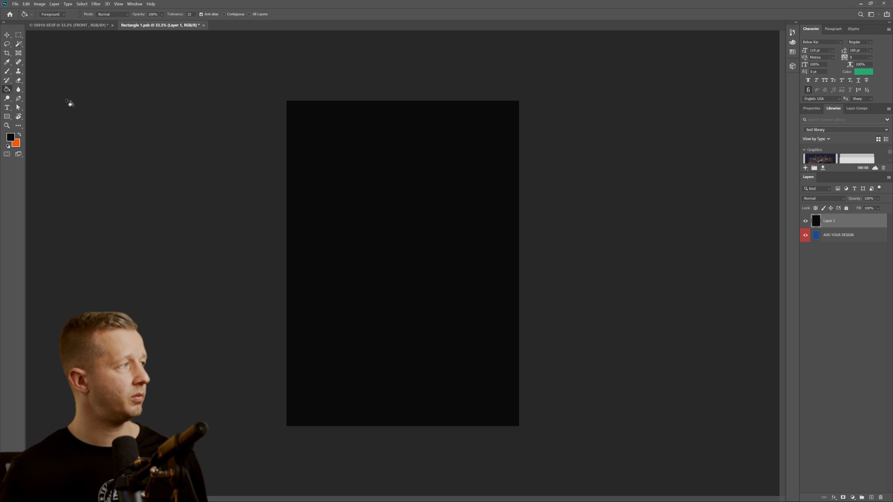
Step: Add the green text "DUH" on the black canvas of the front design's smart object
click(8, 108)
click(325, 239)
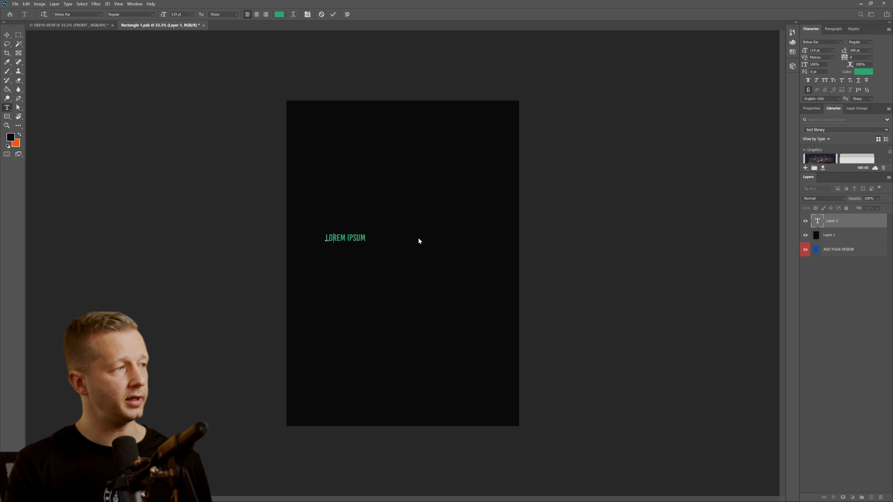
text(DUH)
key(Escape)
key(v)
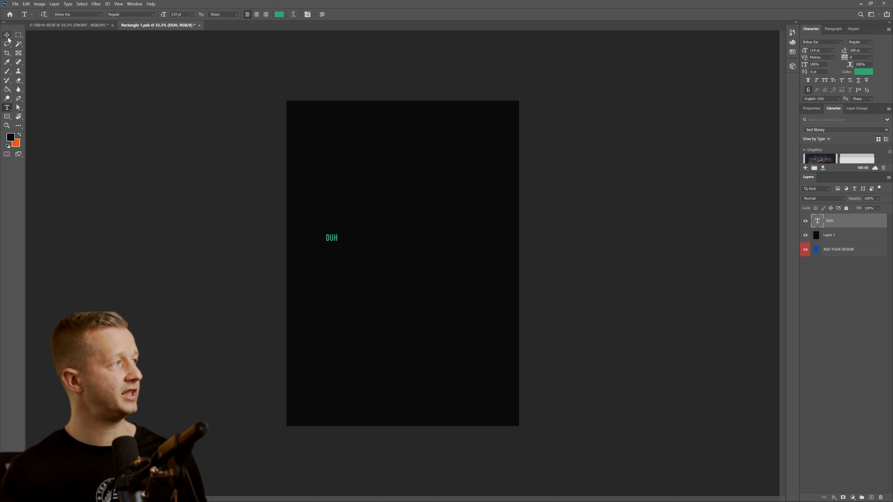
Step: Group the DUH text and enlarge it to span most of the canvas width, saving it to preview on the polo mockup
key(ctrl+g)
key(ctrl+t)
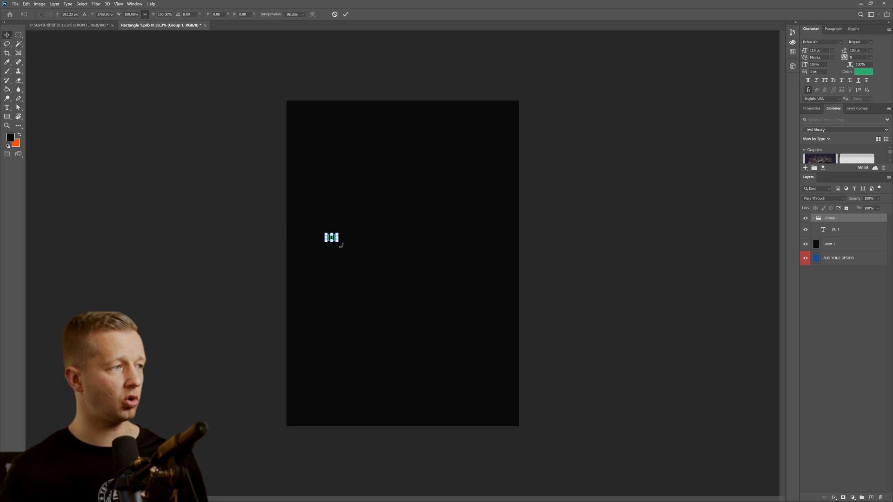
drag(339, 242, 471, 296)
key(Return)
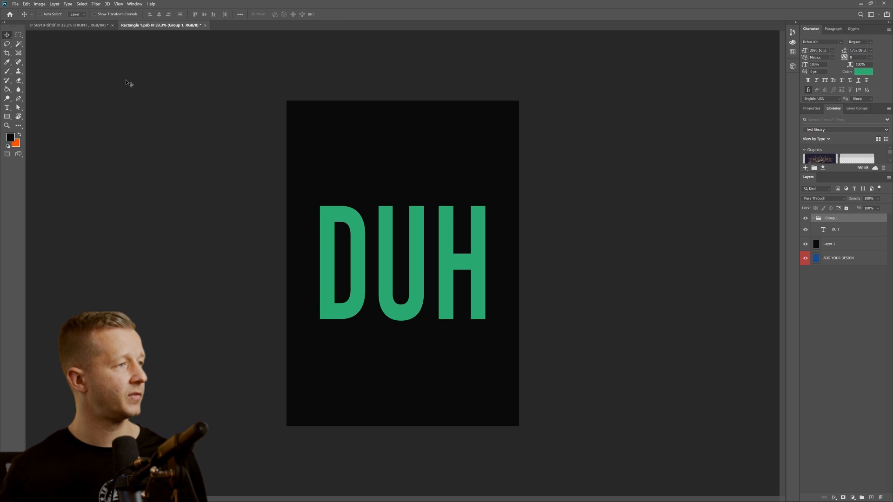
key(ctrl+s)
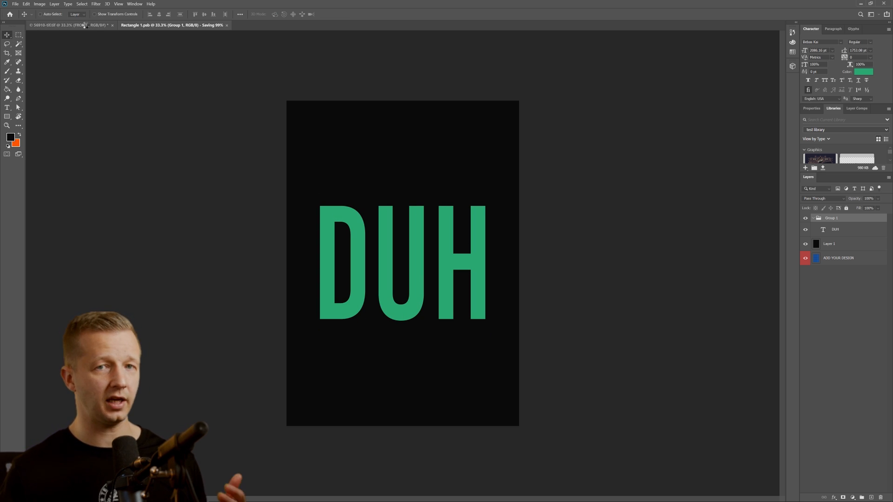
click(87, 25)
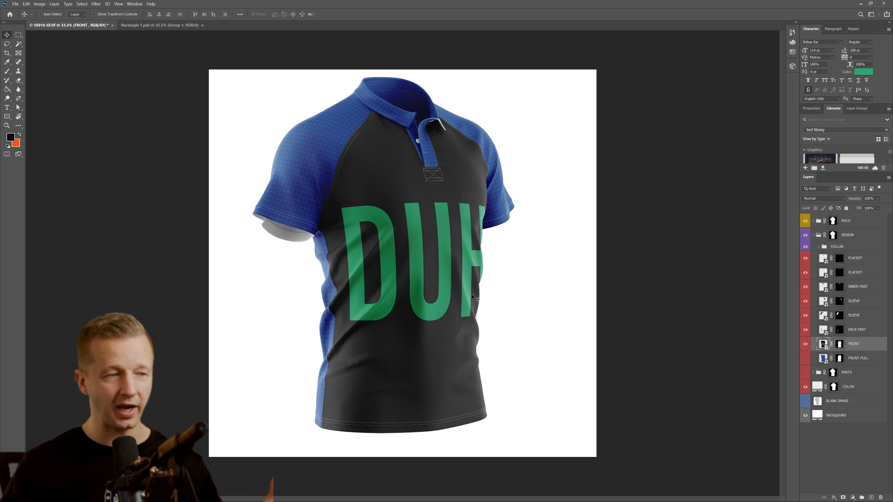
Step: Move the DUH text to the lower part of the smart object and save it to check the new placement on the shirt
click(159, 25)
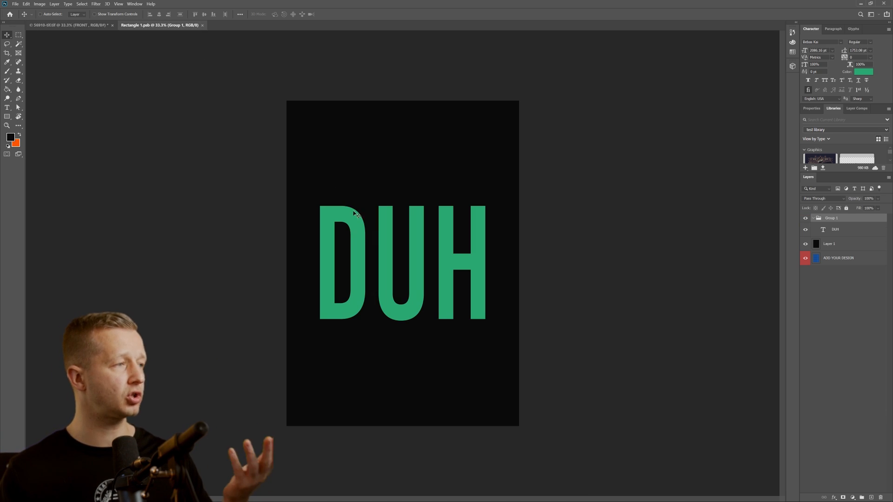
drag(415, 234, 417, 324)
key(ctrl+s)
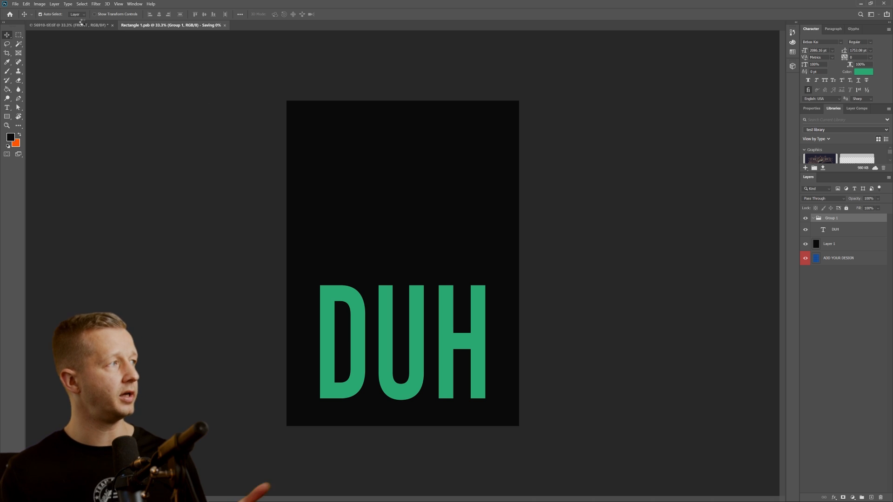
click(84, 26)
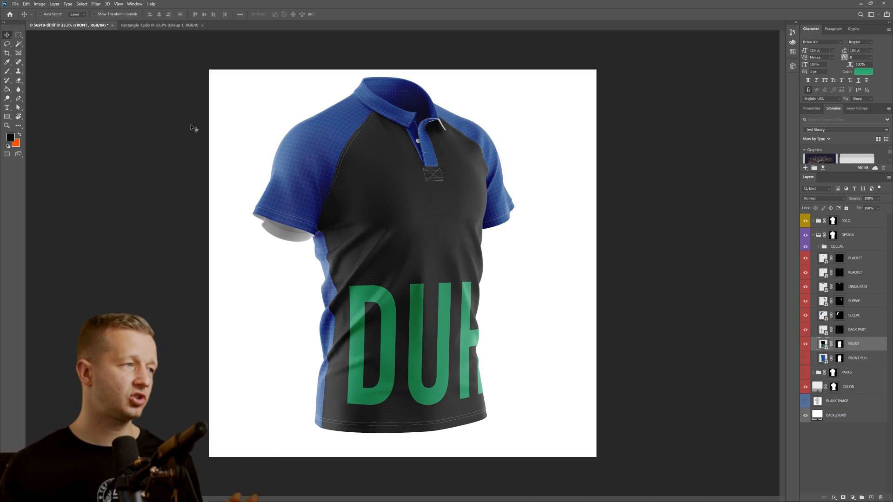
click(160, 25)
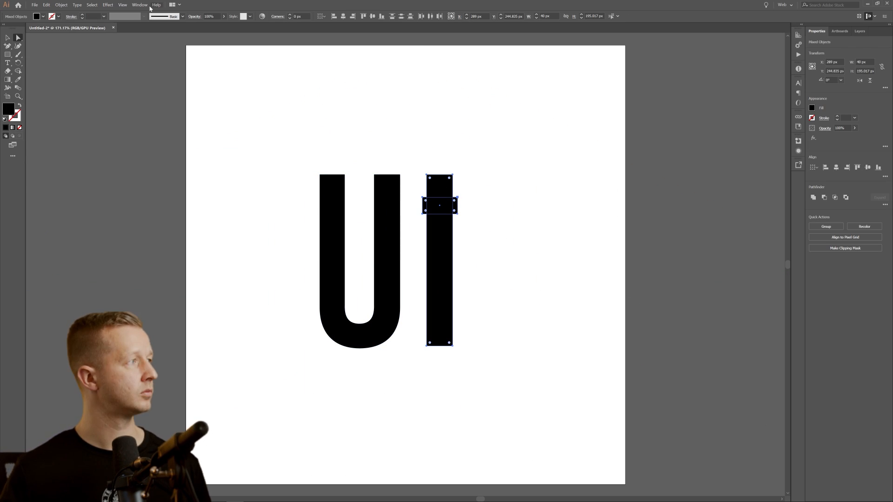
Step: In Illustrator, draw a rectangle about 205 × 161 px across the Ui letters with a black outline and no fill, and nudge it slightly right
mouse_move(294, 186)
mouse_down()
mouse_move(462, 269)
mouse_move(474, 327)
mouse_up()
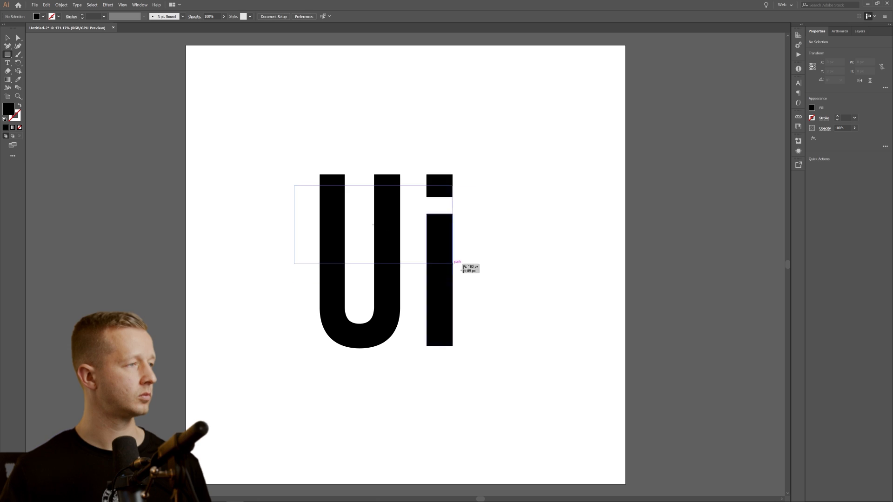
key(v)
click(837, 117)
click(811, 108)
click(738, 135)
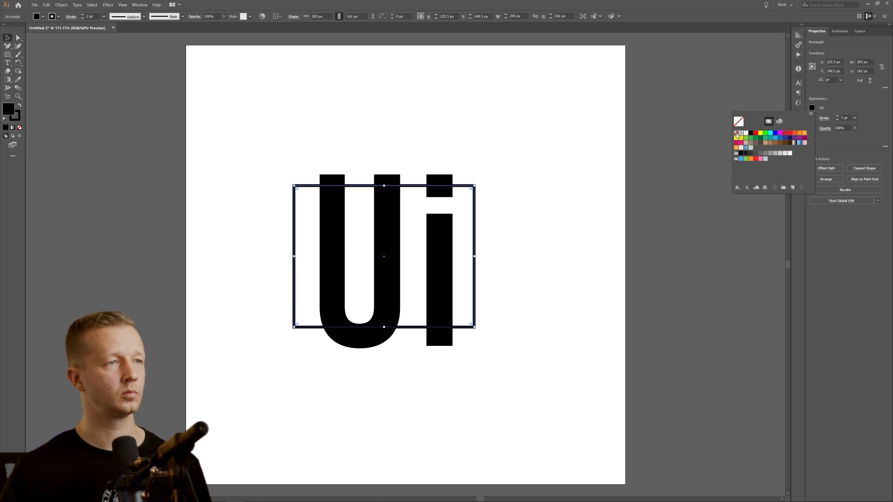
key(Right)
key(Right)
key(Right)
key(Right)
key(Right)
click(510, 197)
Step: Draw a narrower, taller rectangle about 167 × 188 px over the first one and divide both outlines with Pathfinder
click(10, 55)
drag(313, 176, 459, 341)
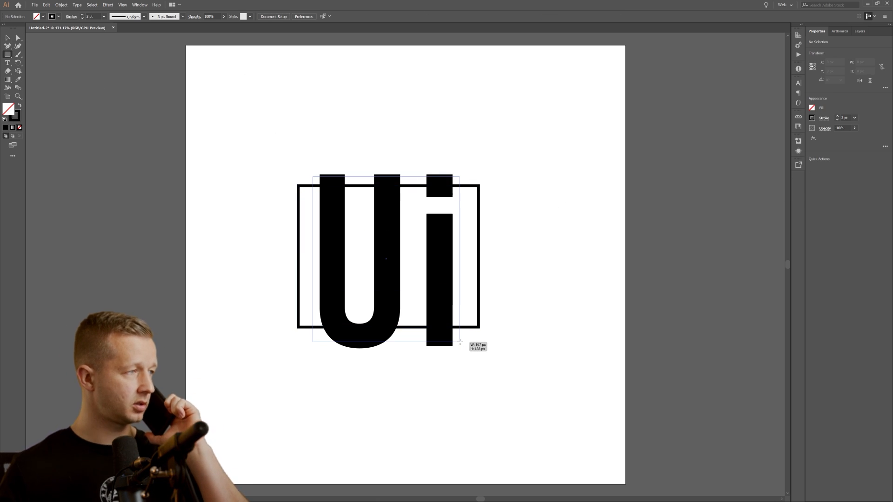
key(v)
shift+click(479, 316)
click(139, 5)
click(153, 218)
click(156, 110)
Step: Delete the inner rectangle's divided segments so that only a square bracket remains on each side of the Ui letters
key(a)
key(Delete)
click(460, 335)
key(Delete)
key(Delete)
click(313, 193)
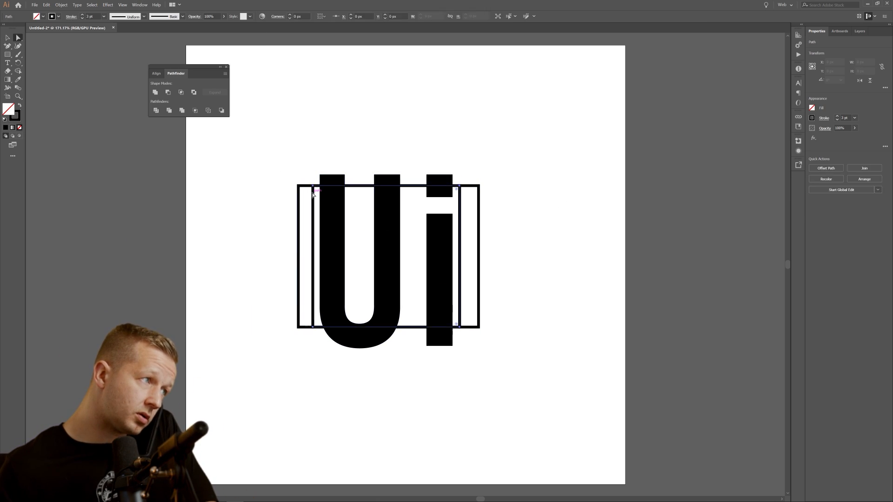
key(Delete)
key(Delete)
click(313, 205)
key(Delete)
click(460, 257)
key(Delete)
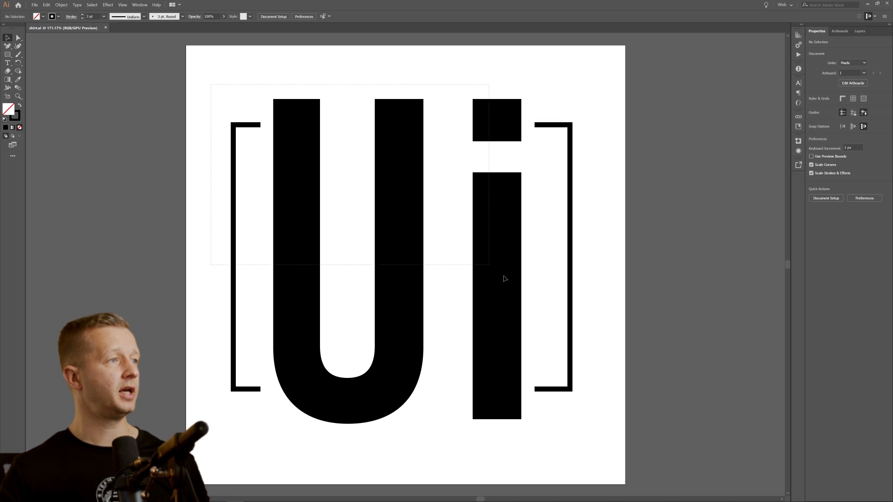
Step: Copy the entire bracketed Ui artwork and switch back to the shirt's smart object in Photoshop
key(ctrl+a)
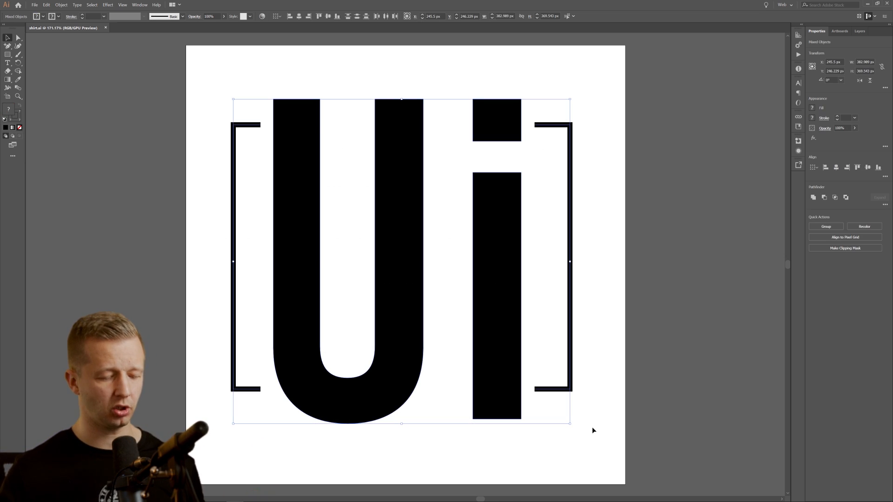
click(599, 234)
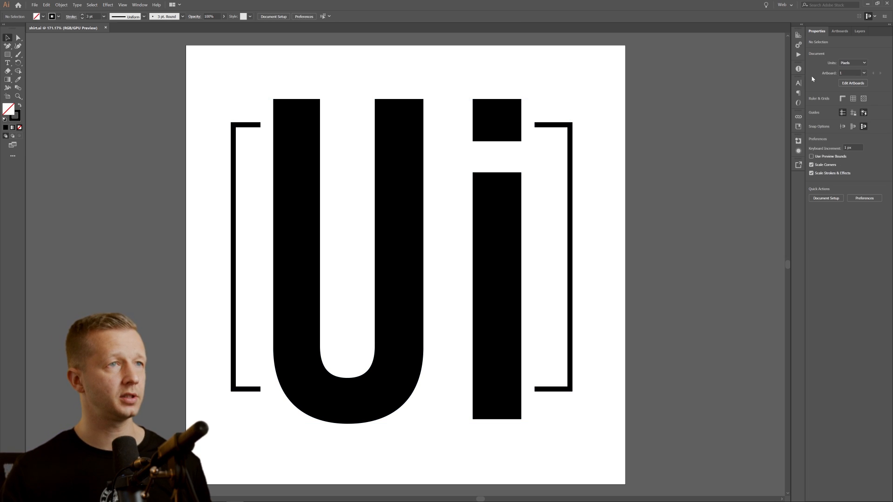
click(867, 3)
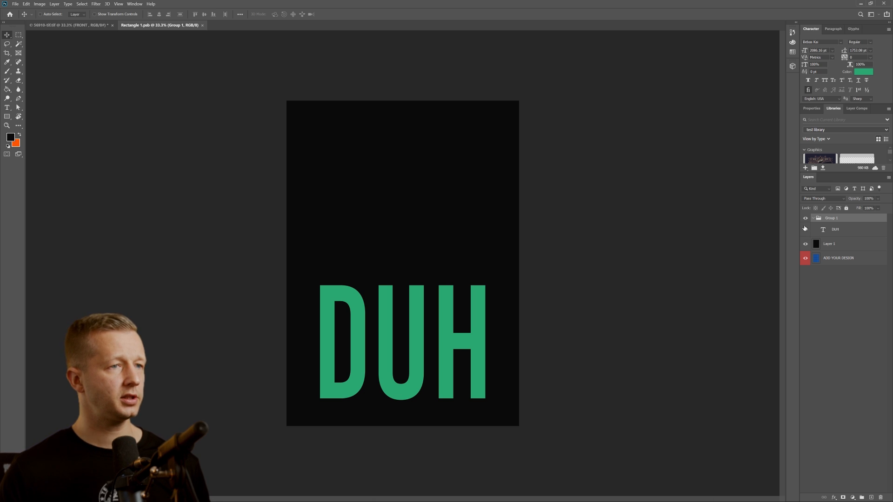
Step: Sample the green of the DUH text and fill the black Layer 1 with it
click(835, 247)
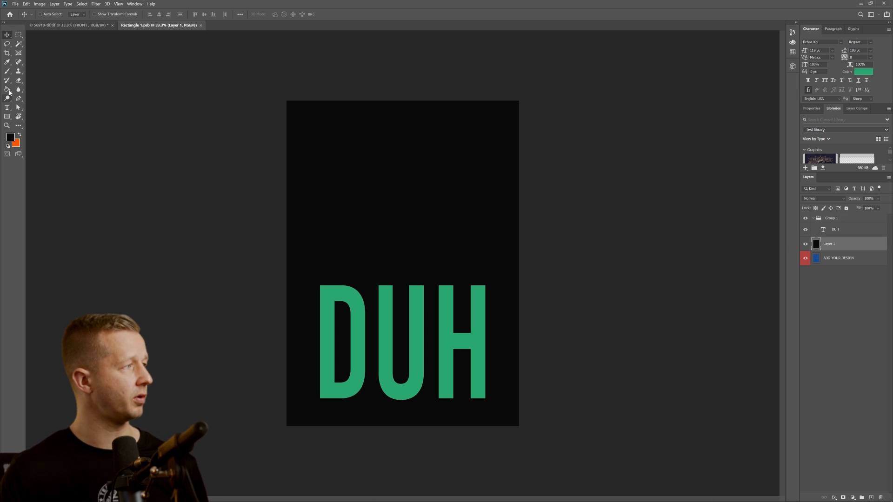
click(7, 89)
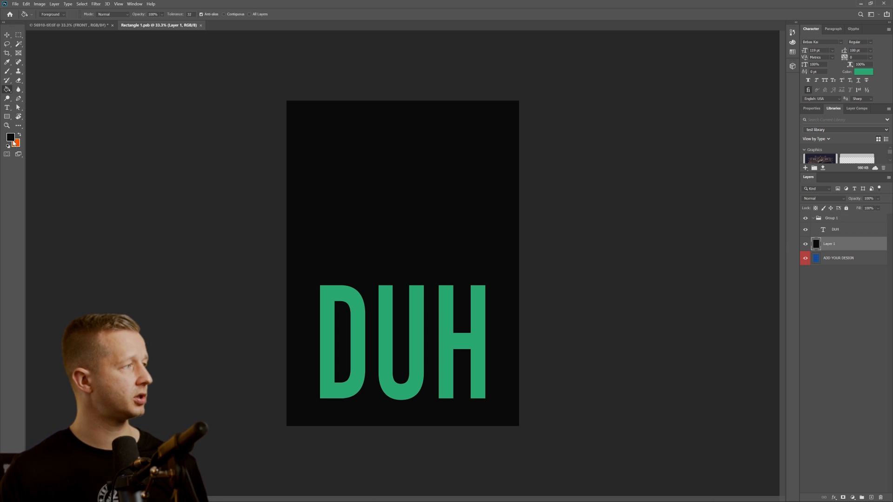
click(6, 64)
click(342, 280)
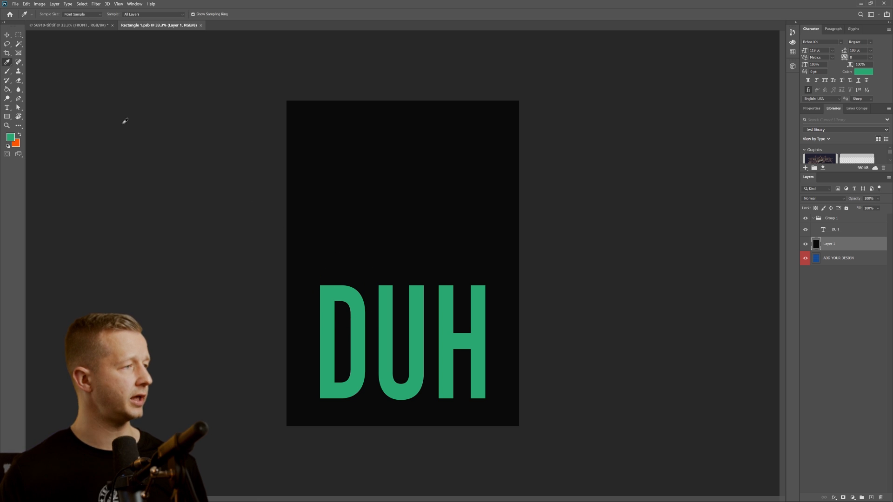
click(7, 90)
click(396, 197)
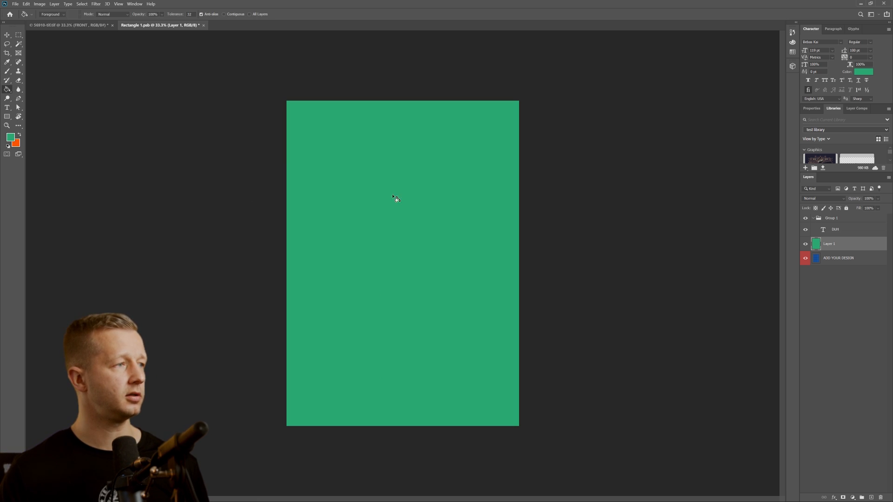
Step: Delete the DUH text layer from its group
key(v)
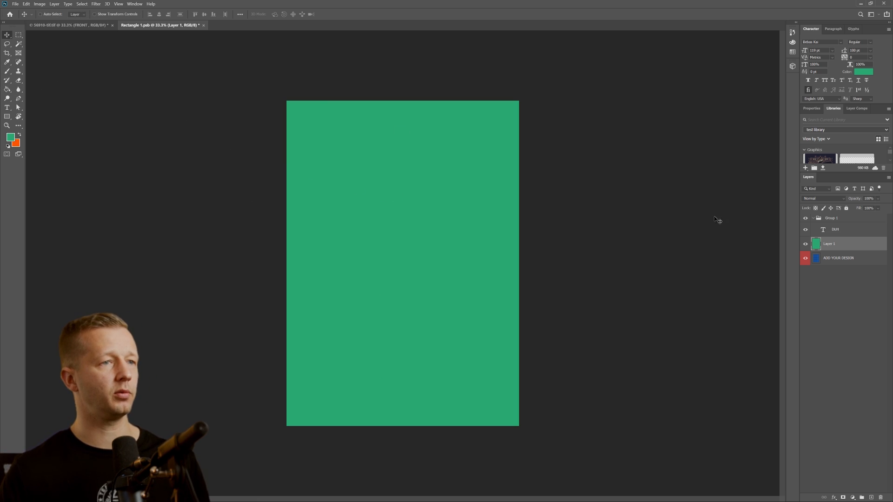
click(843, 233)
key(Delete)
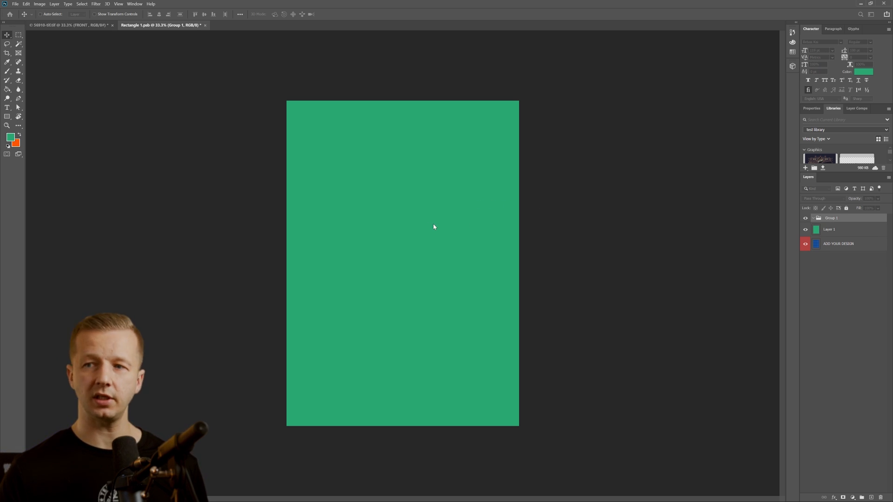
Step: Paste the Ui logo as a smart object and enlarge it across most of the green canvas, saving it to preview on the polo
key(ctrl+v)
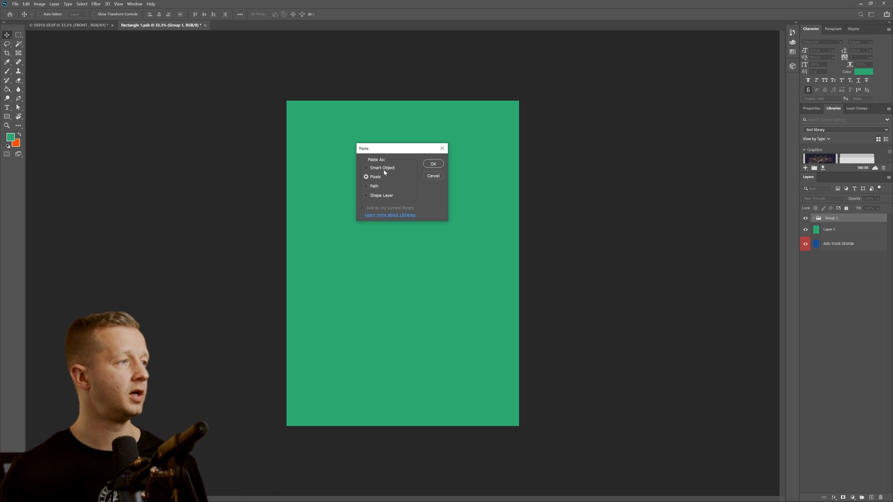
click(383, 169)
click(433, 163)
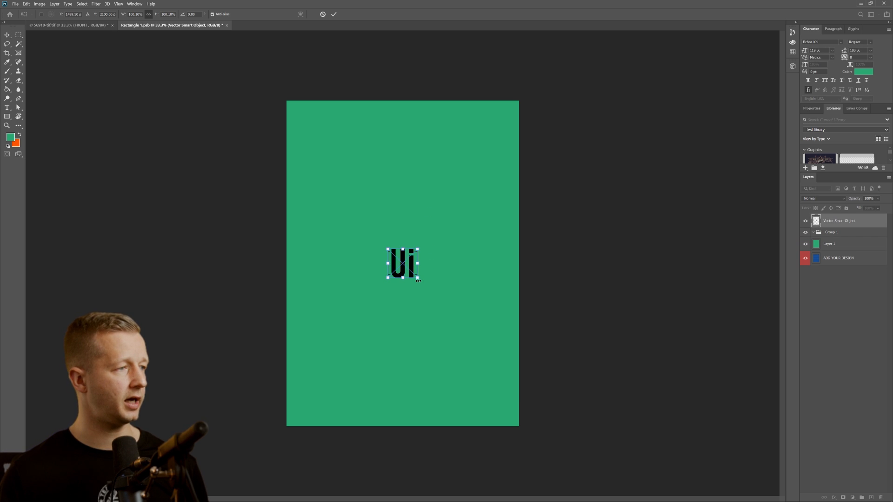
drag(418, 278, 473, 348)
key(Return)
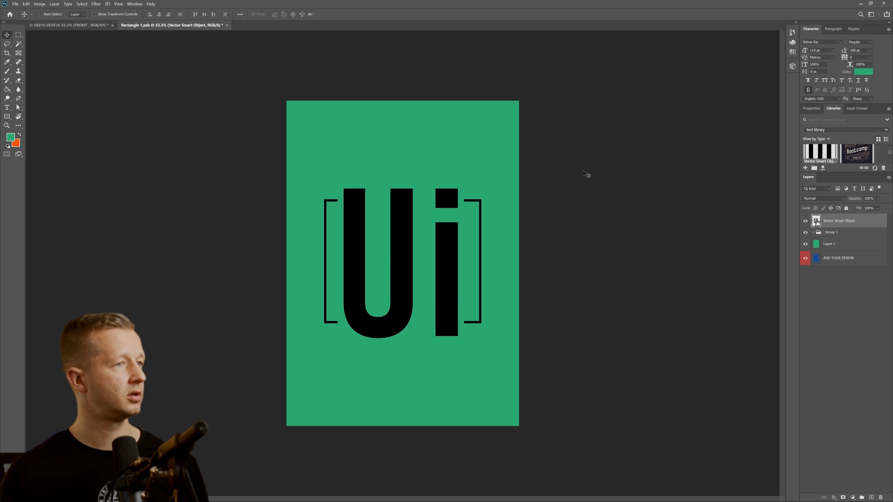
key(ctrl+s)
click(90, 26)
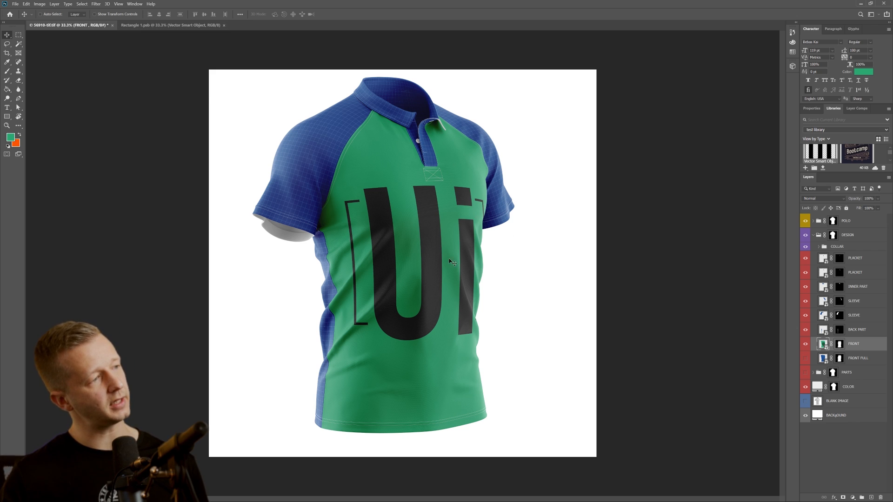
Step: Shrink the Ui logo slightly and shift it left in the smart object, saving it to update the polo mockup
click(146, 26)
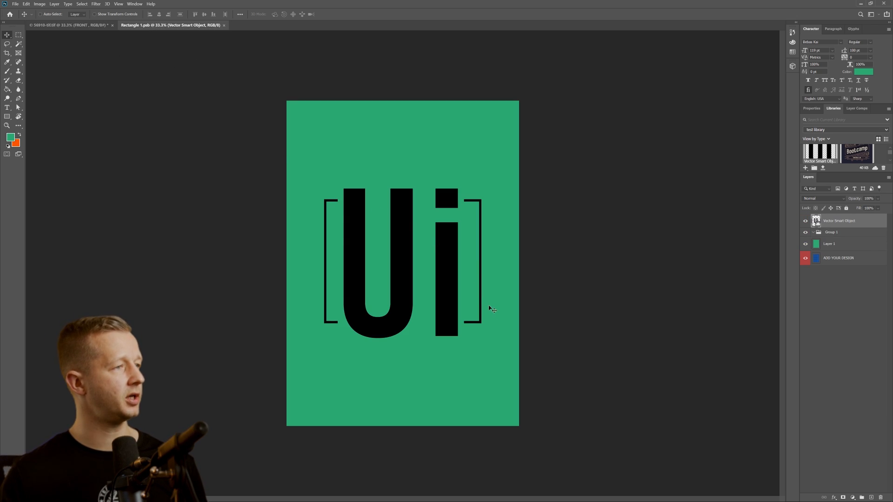
key(ctrl+t)
drag(482, 338, 475, 333)
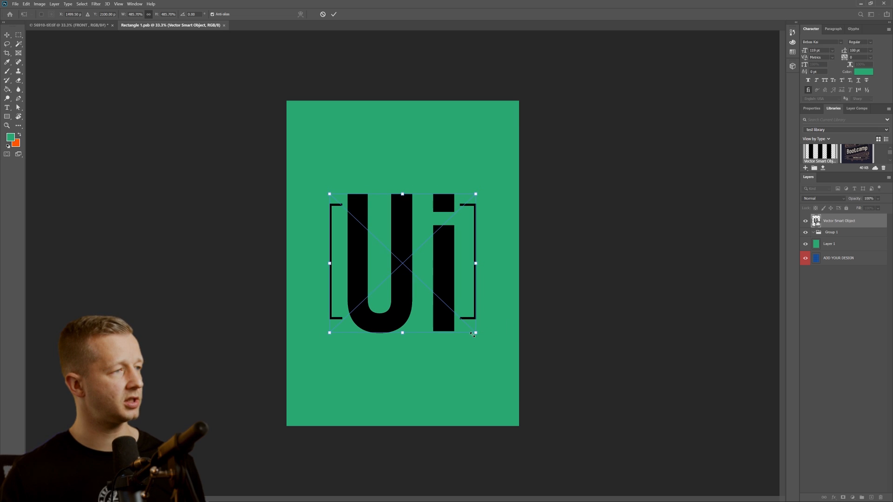
drag(460, 274, 455, 274)
key(Return)
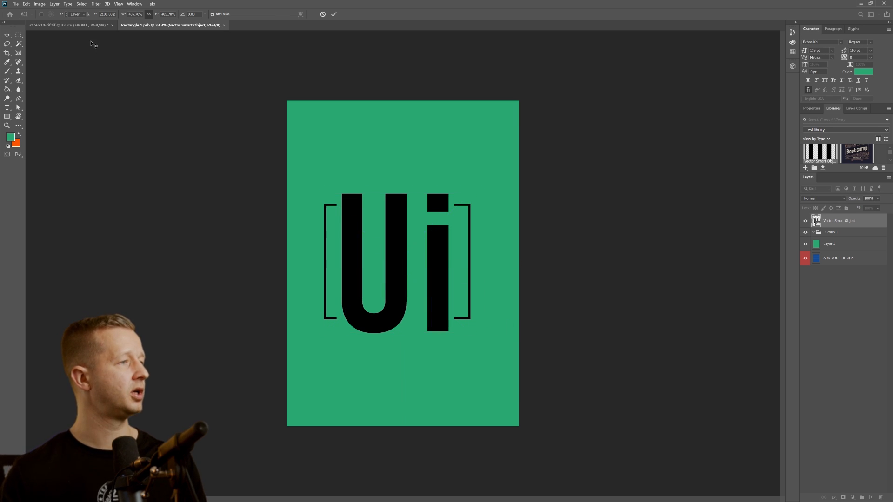
key(ctrl+s)
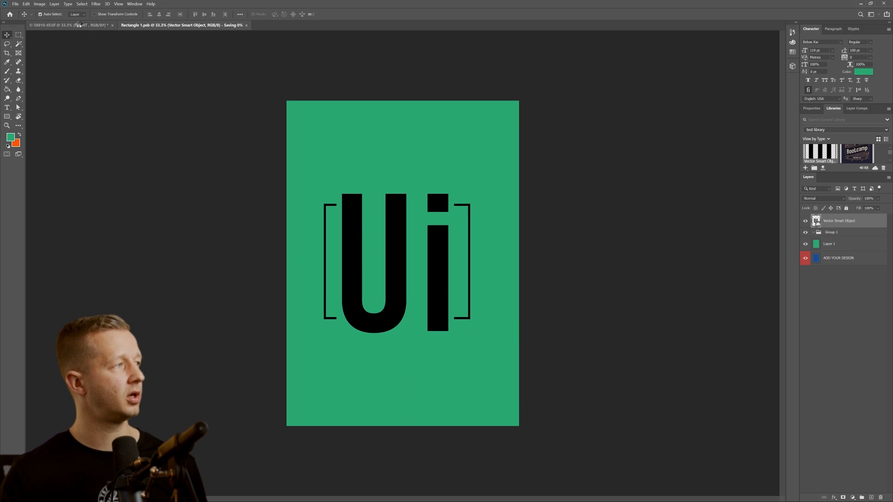
click(80, 25)
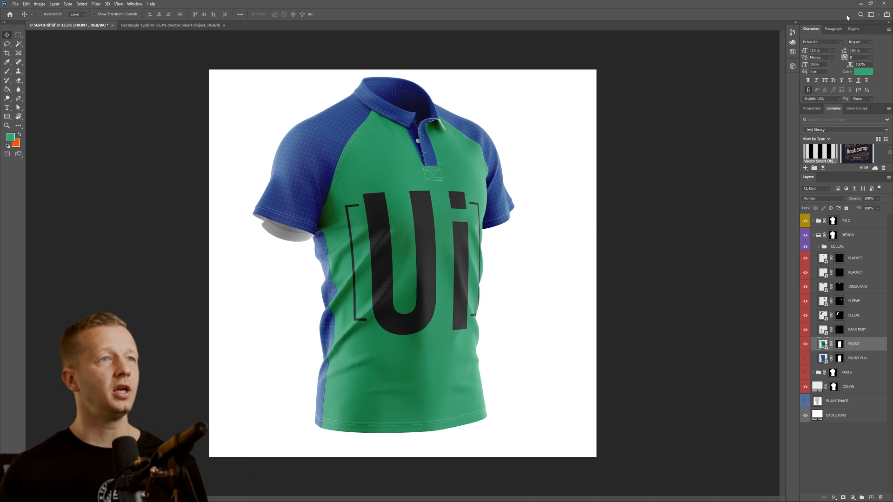
click(860, 5)
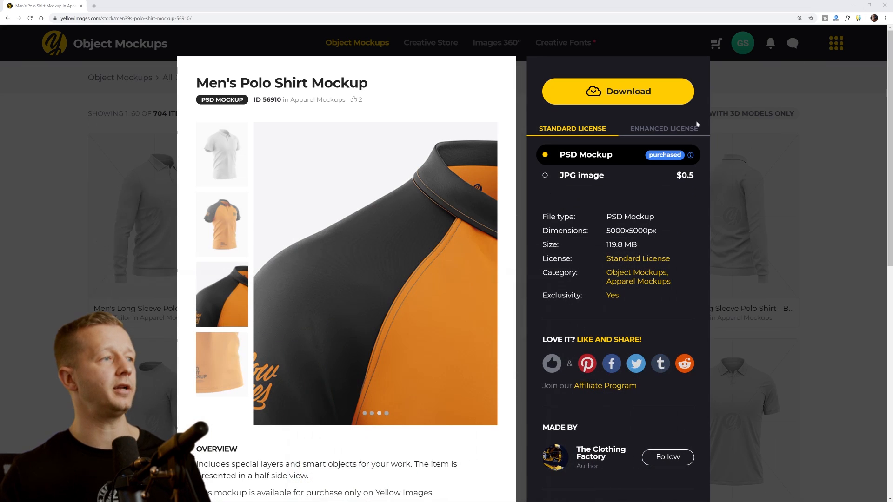
click(234, 496)
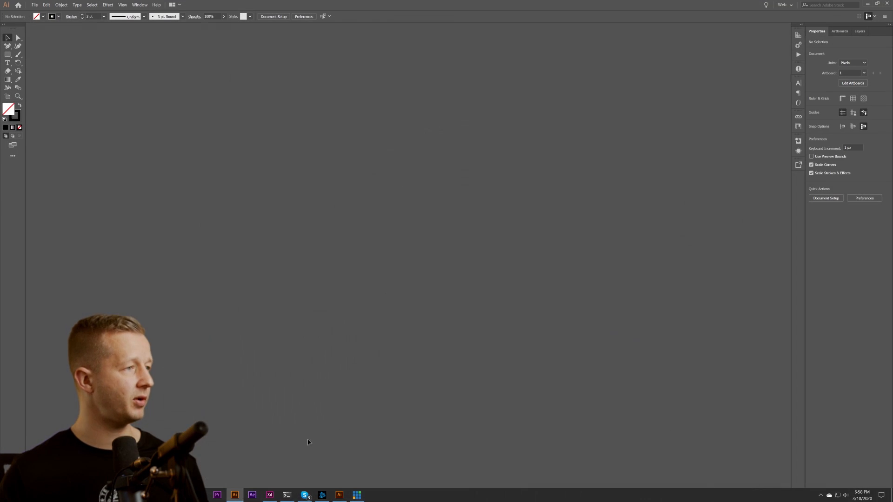
scroll(550, 182, down, 4)
scroll(550, 185, up, 4)
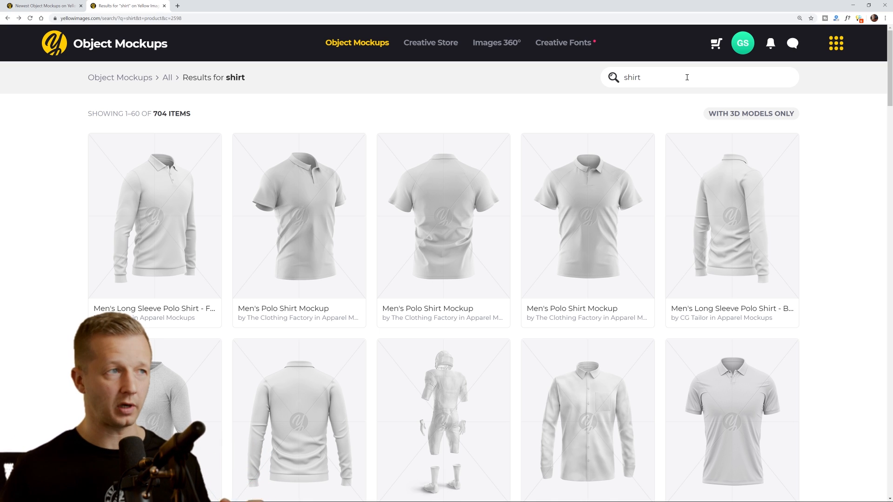
Step: Search the object mockups for "liqour"
double_click(687, 77)
text(liqour)
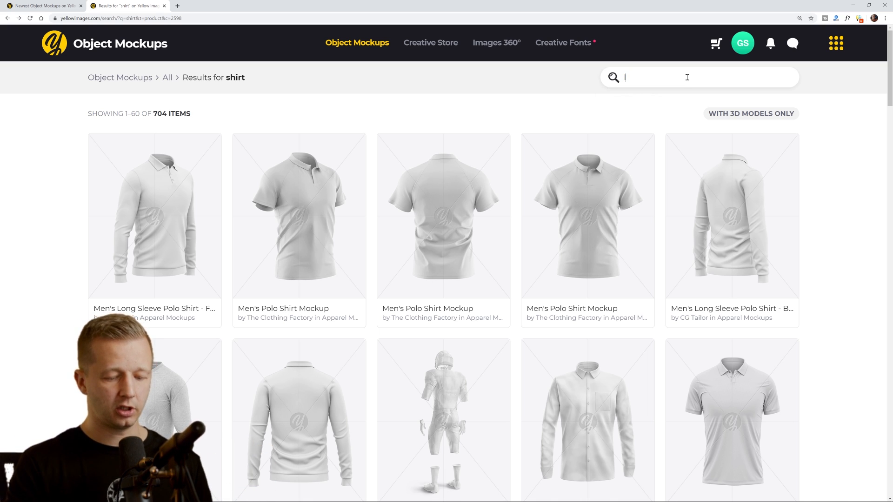
key(Return)
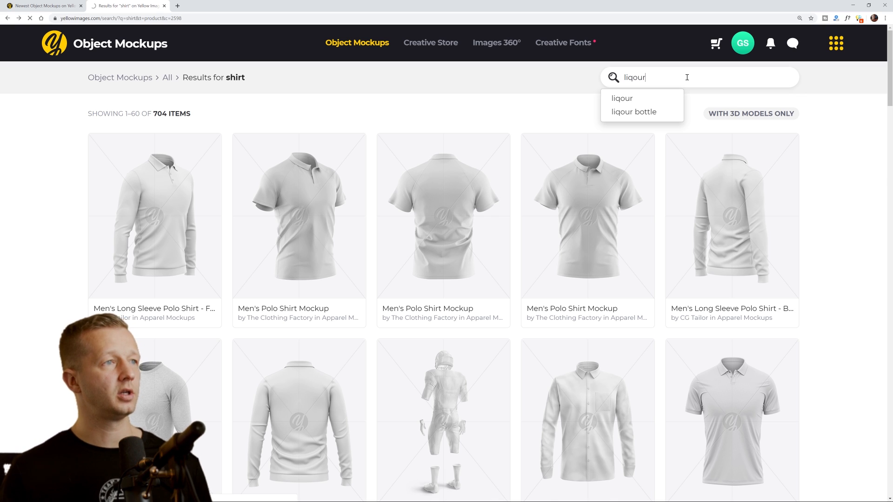
Step: Search the object mockups for "alcohol" and open the tilted clear Glass Bottle Mockup with the wooden cap from the results
double_click(687, 77)
text(alcohol)
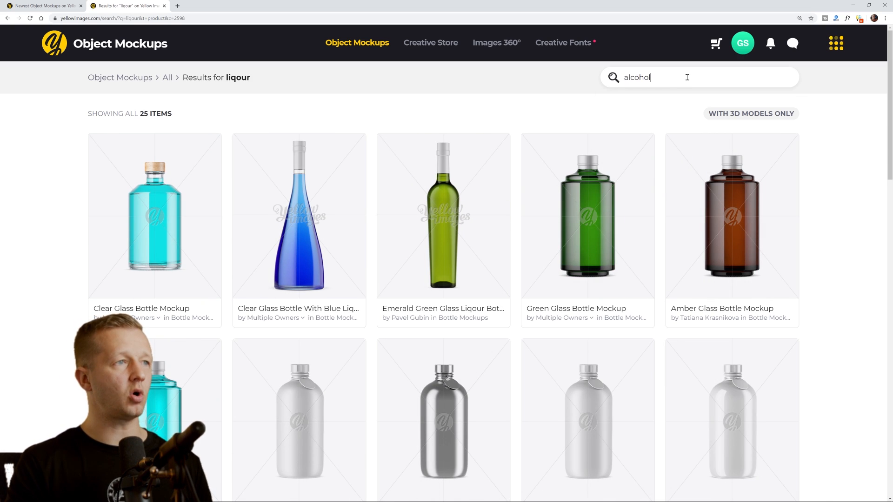
key(Return)
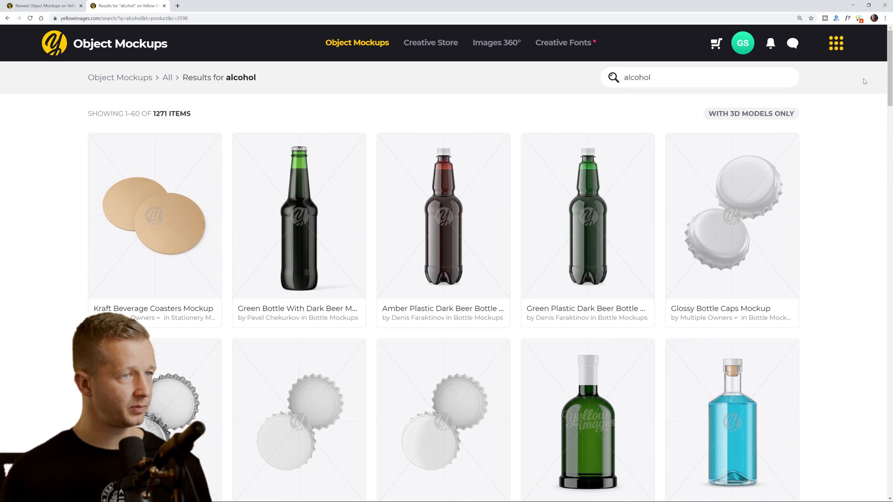
drag(886, 70, 891, 203)
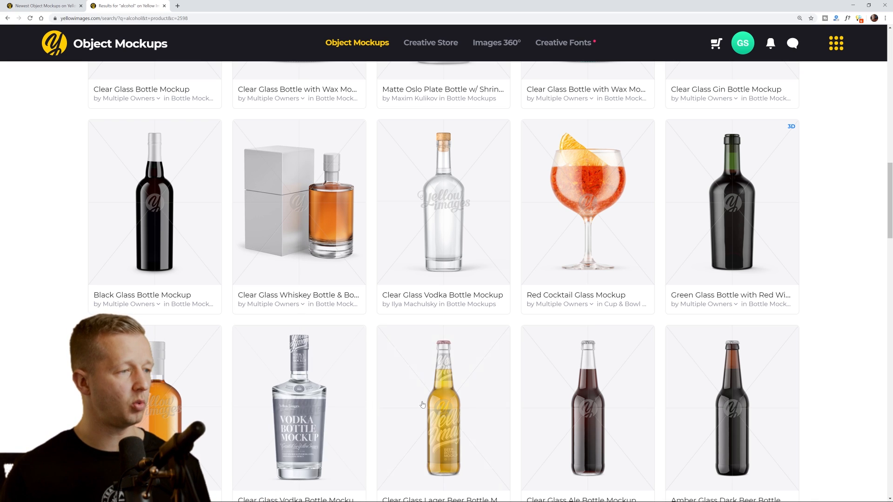
scroll(847, 369, down, 5)
scroll(846, 369, down, 6)
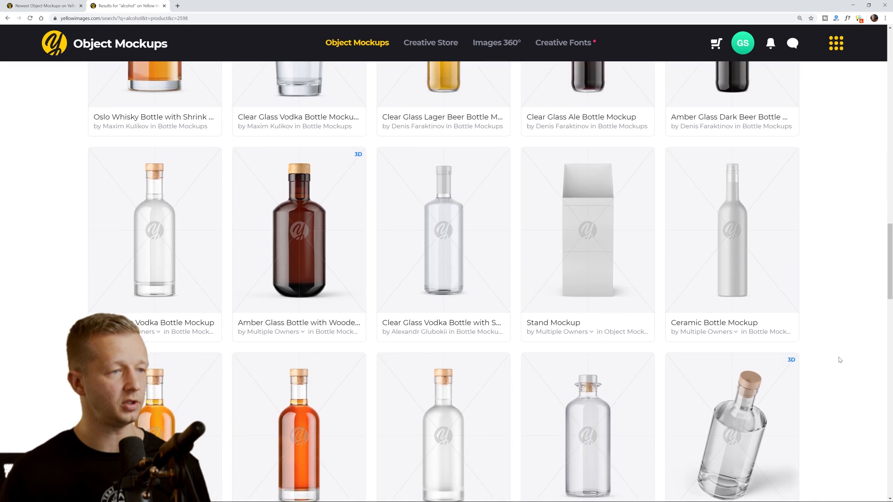
click(738, 320)
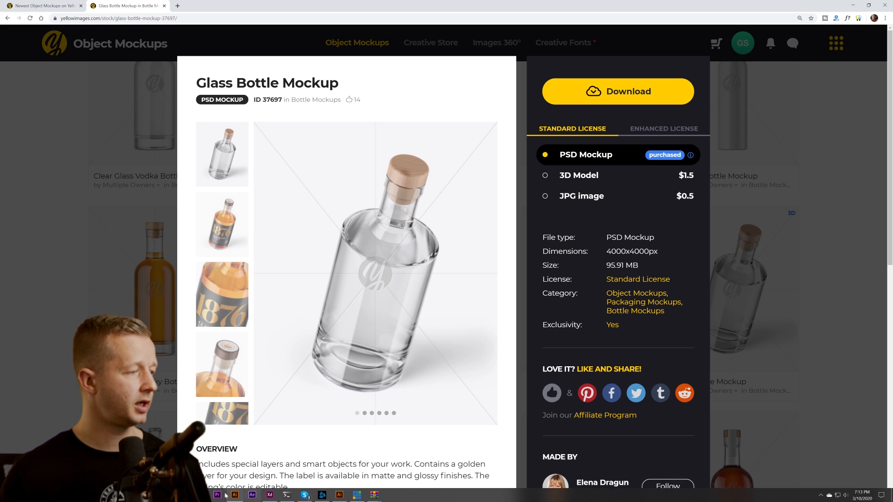
Step: Switch to the bottle mockup in Photoshop and hide the TOP LABEL group, toggling the MATTE LABEL group off and back on
click(200, 495)
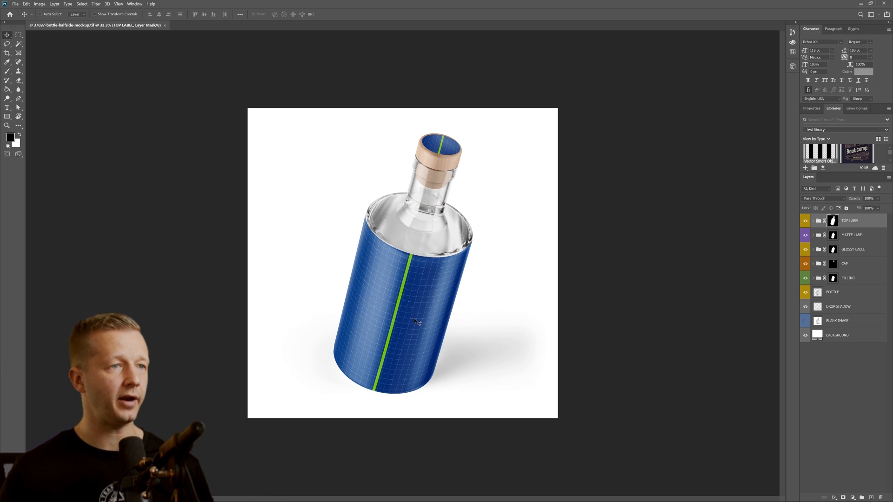
click(805, 222)
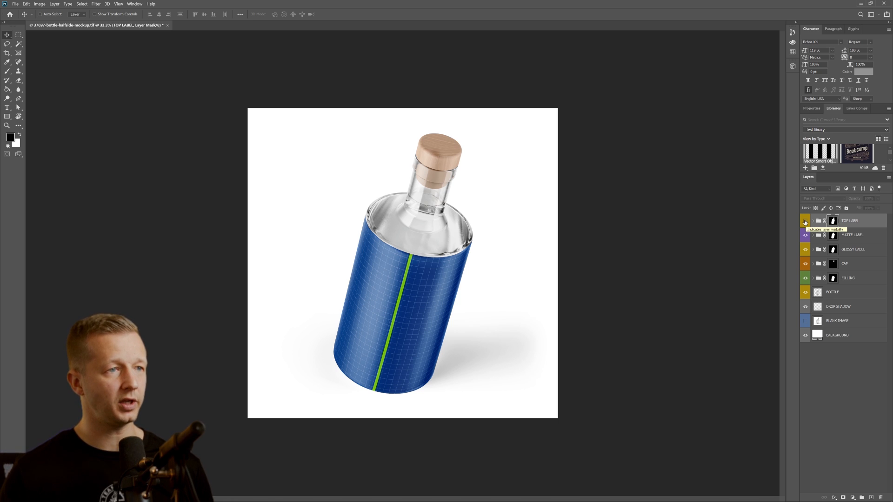
click(805, 235)
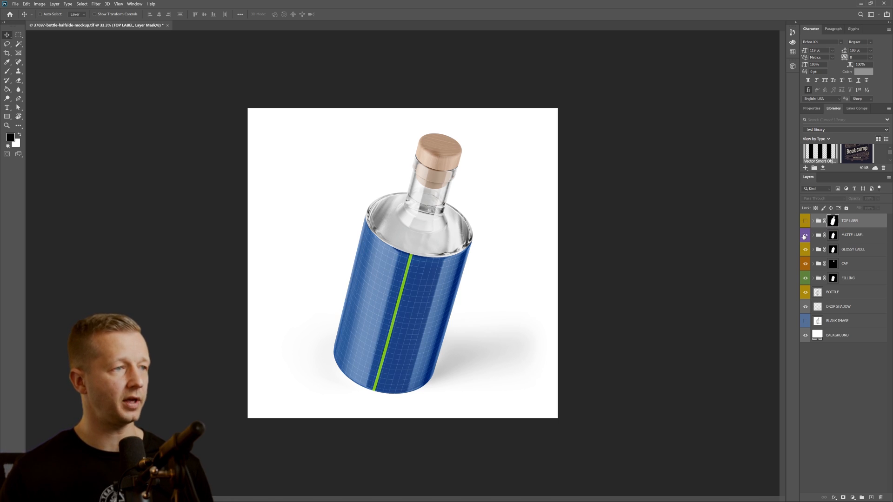
click(805, 235)
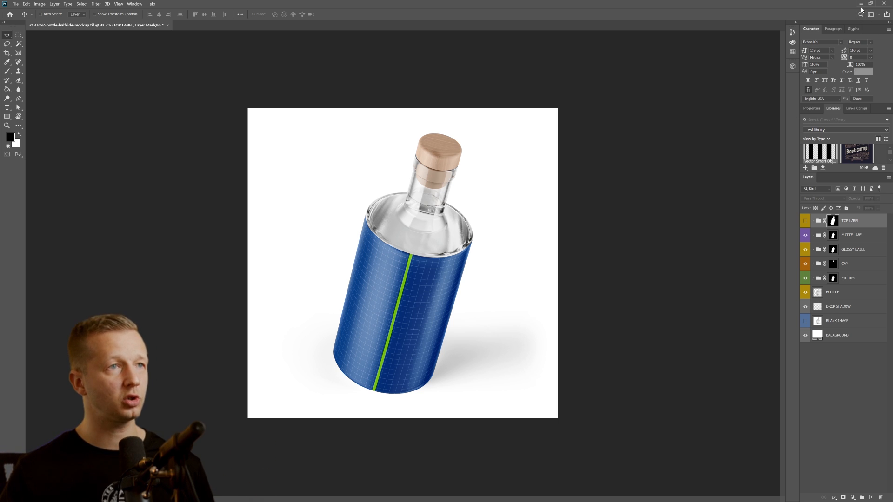
Step: Return to Yellow Images in the browser, browse the Creative Store items and open the Lord Grayson font and template
click(860, 5)
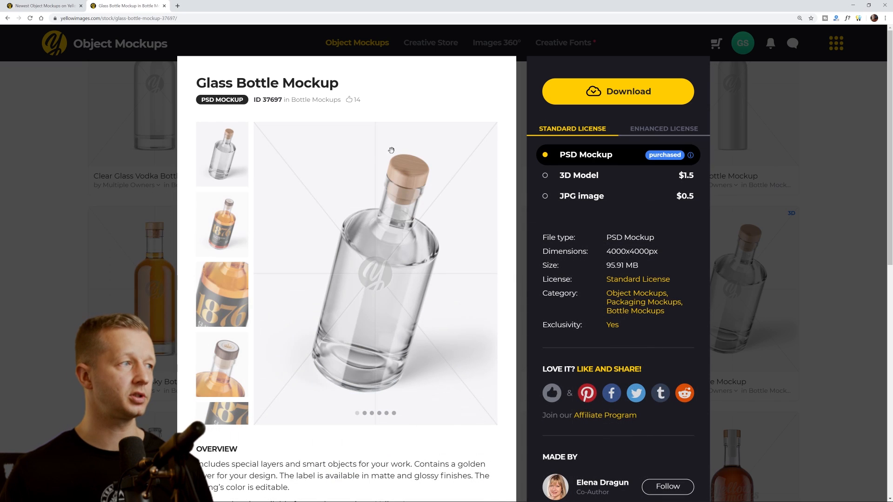
click(54, 163)
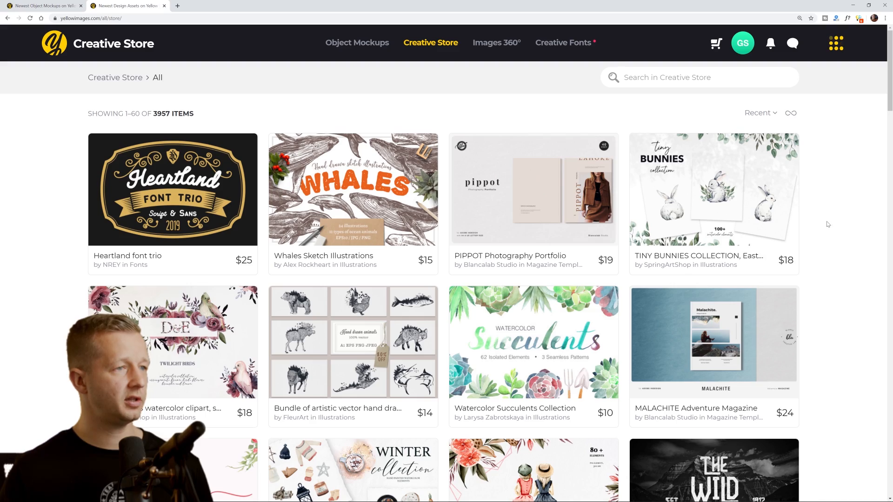
scroll(827, 224, down, 9)
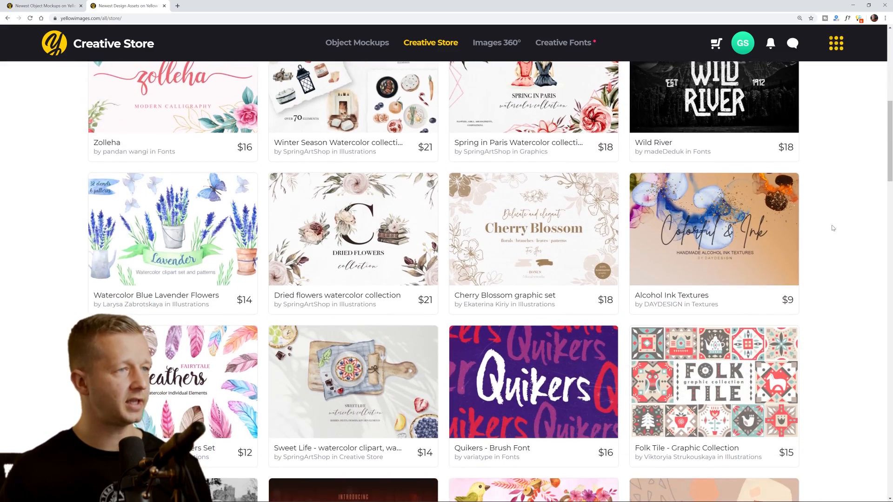
scroll(832, 228, down, 8)
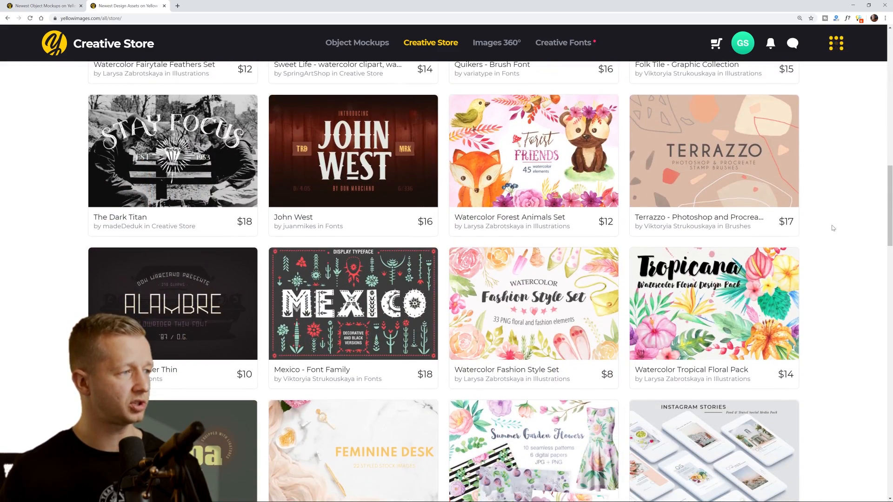
scroll(833, 228, down, 9)
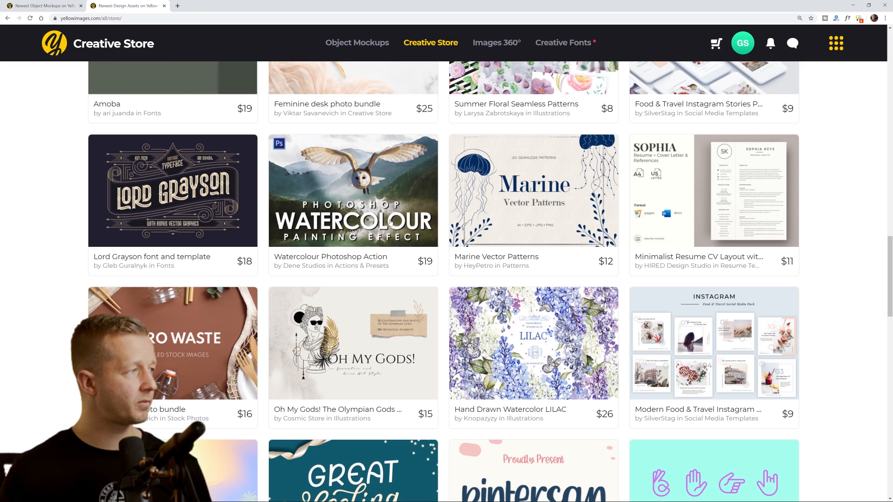
click(158, 193)
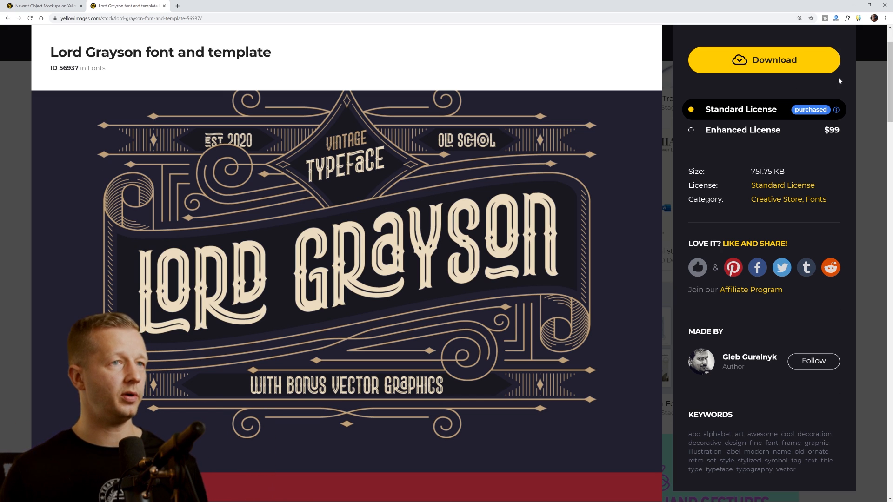
Step: Examine the Lord Grayson sample images and read which font and vector template files the overview says are included
scroll(861, 139, down, 15)
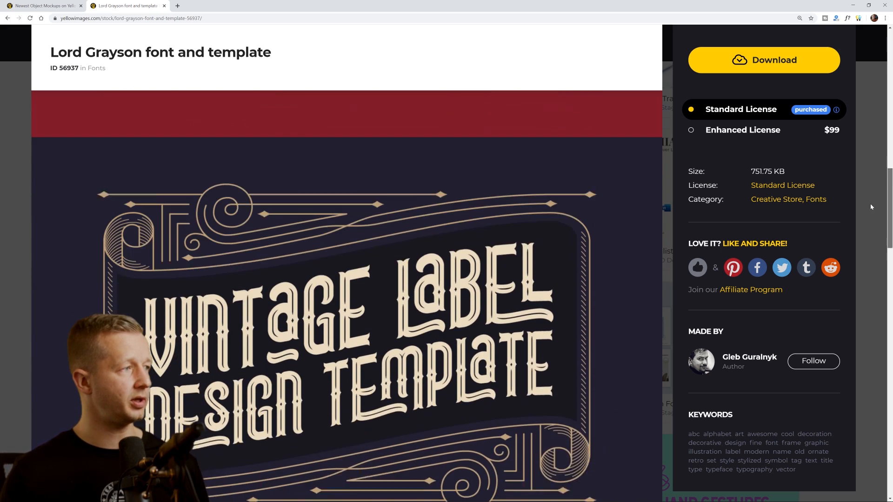
scroll(871, 207, down, 2)
scroll(867, 222, down, 12)
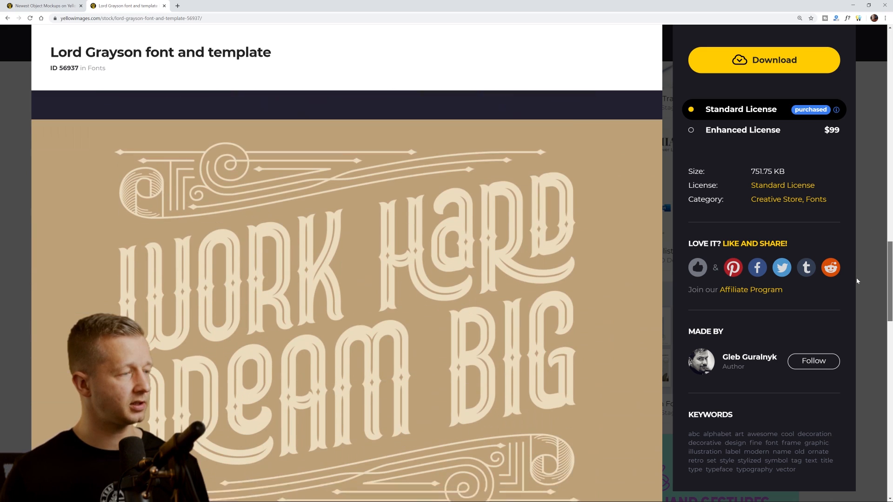
scroll(852, 356, down, 8)
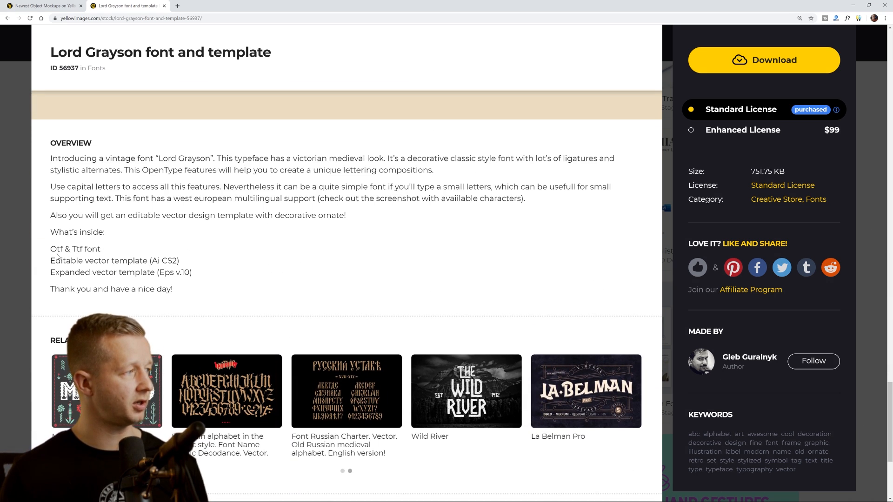
drag(57, 254, 143, 271)
click(195, 281)
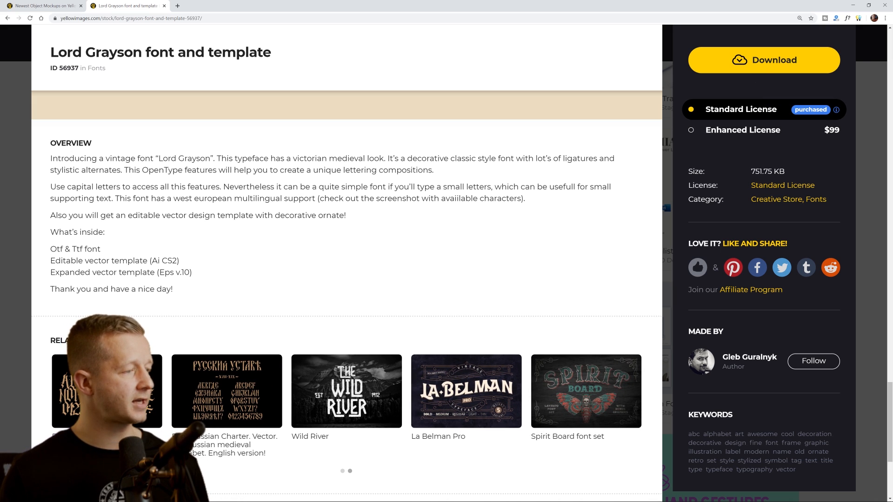
Step: Switch to the label-template-(editable).ai file in Illustrator and look over the whole vintage label design
click(235, 495)
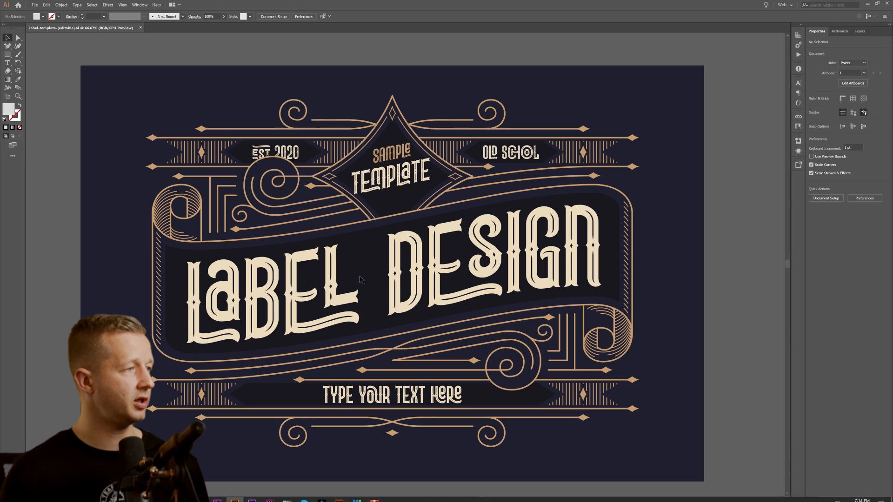
scroll(198, 198, down, 2)
scroll(199, 198, up, 1)
drag(199, 198, 249, 193)
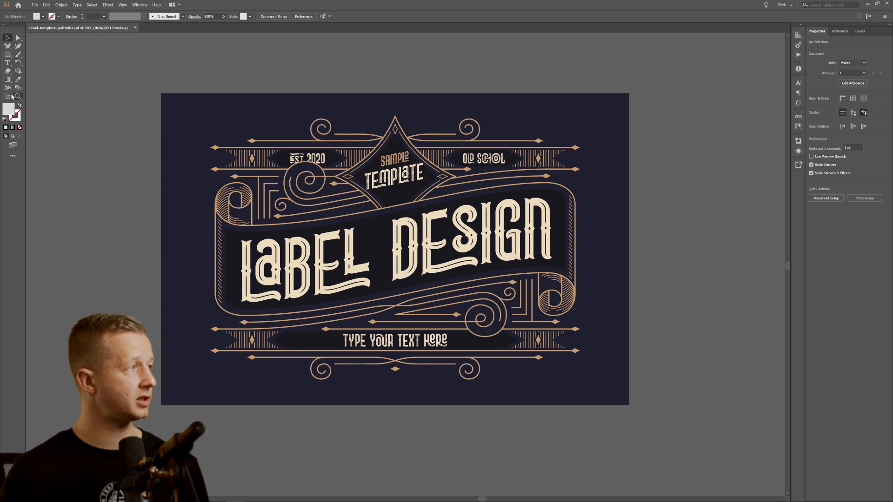
click(8, 62)
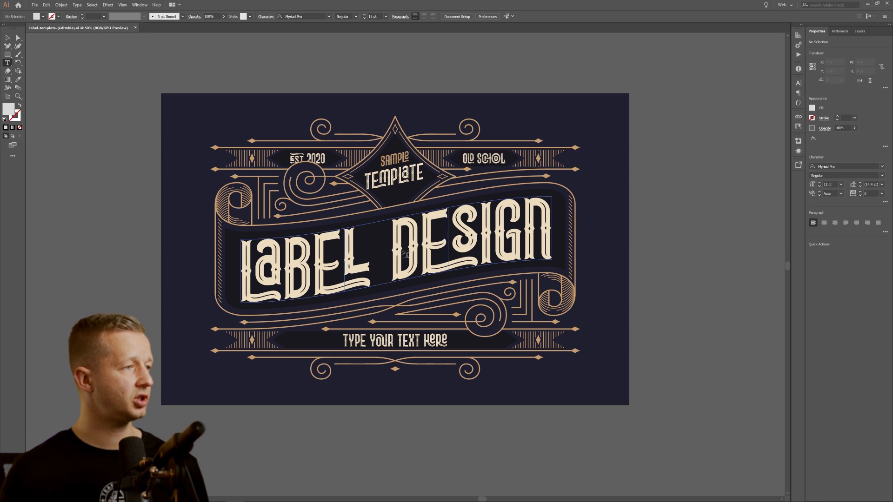
click(338, 261)
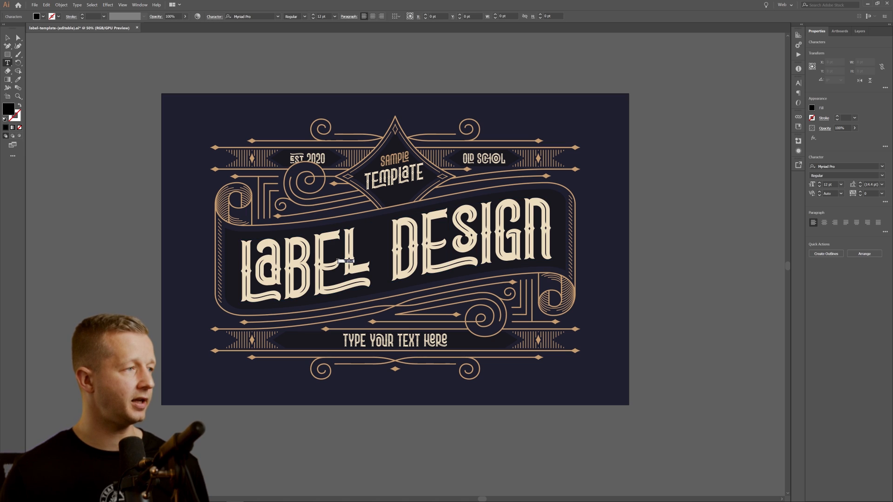
click(7, 37)
key(Delete)
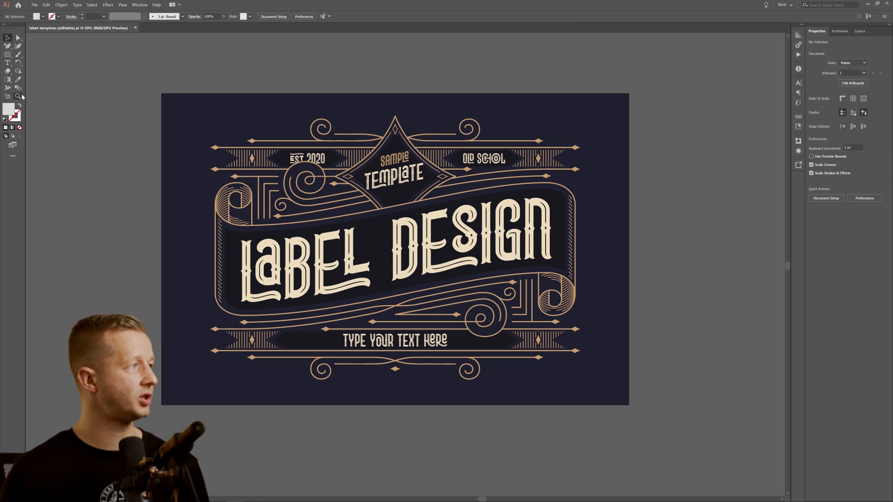
click(8, 62)
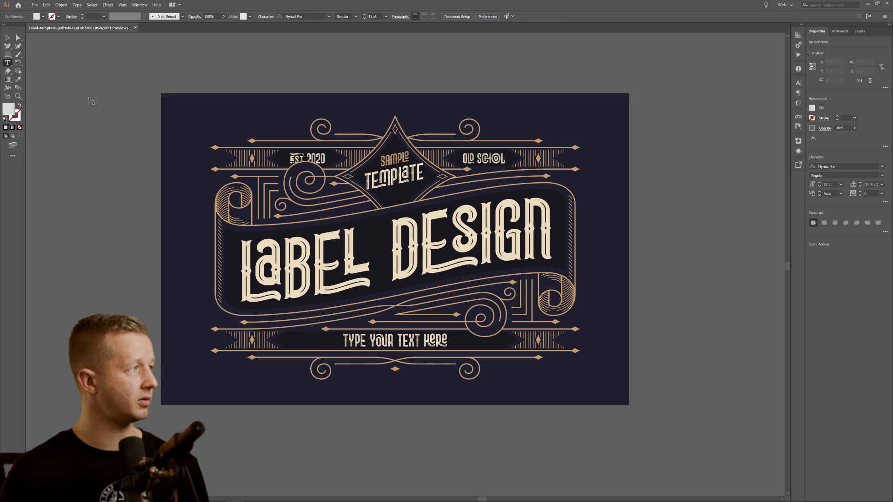
click(8, 37)
Step: Open the warped LABEL DESIGN envelope text for editing, replace its wording with "BOOTCAMP" and step out of the envelope
double_click(343, 251)
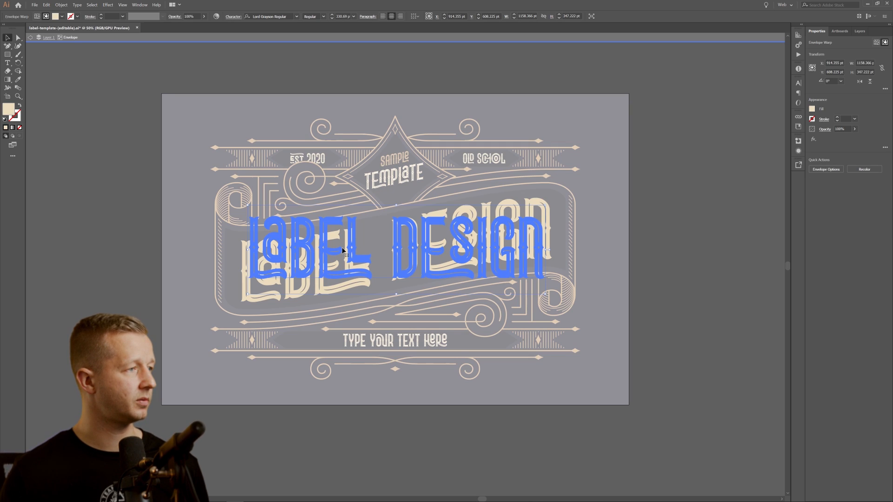
triple_click(342, 251)
triple_click(352, 252)
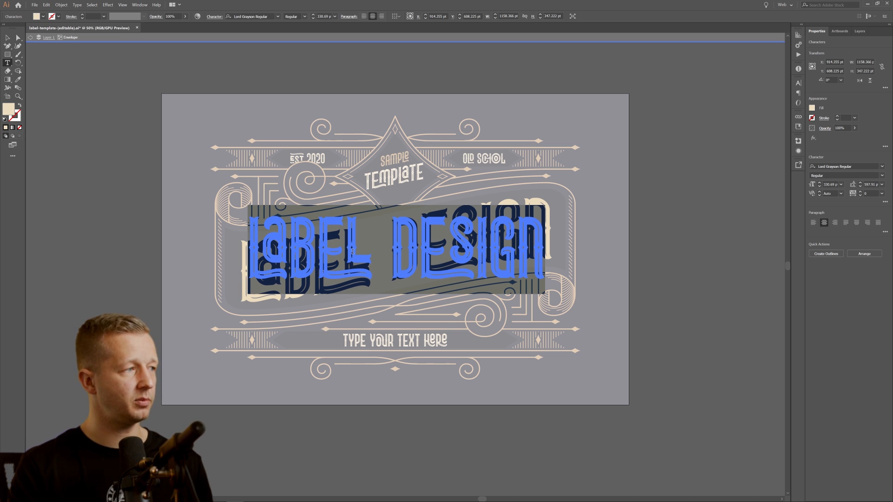
text(BOT)
key(BackSpace)
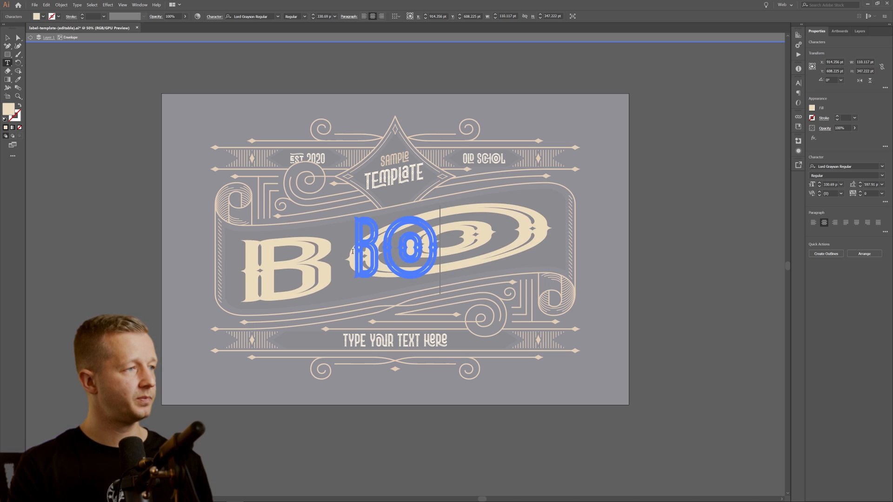
text(OTCAMP)
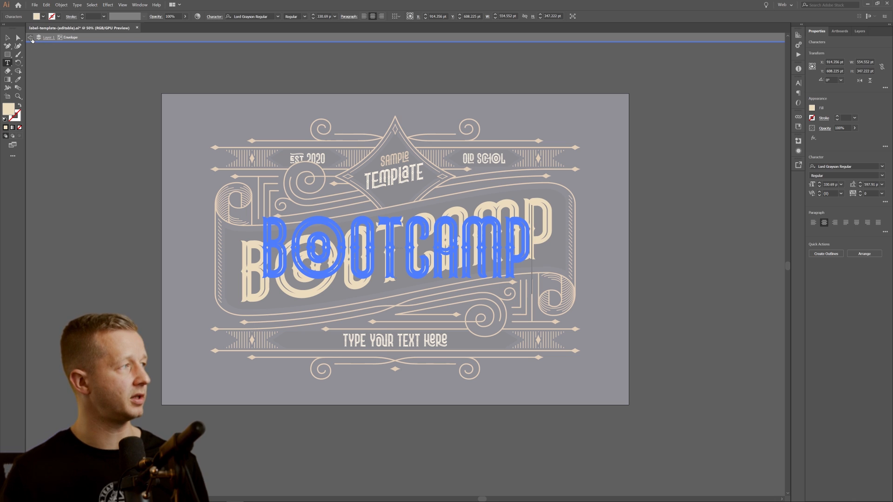
click(31, 38)
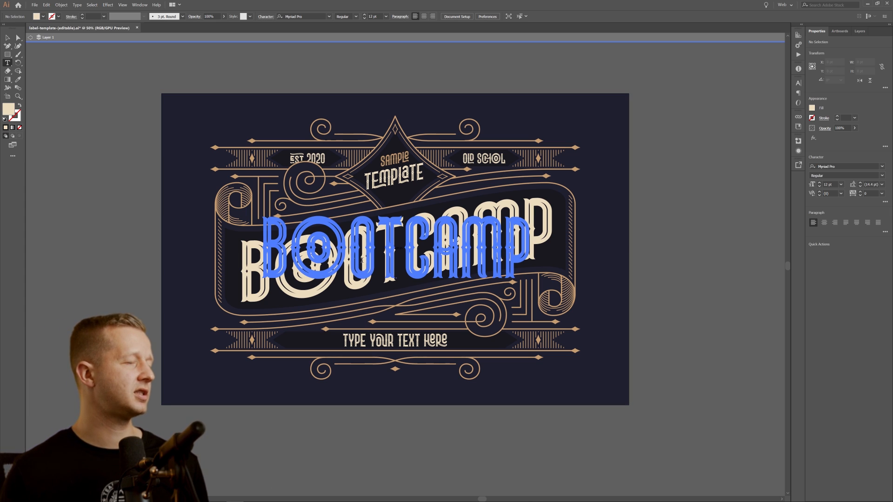
Step: Replace the warped banner text with "BootCamp" in mixed case and leave the envelope's isolation mode
double_click(376, 259)
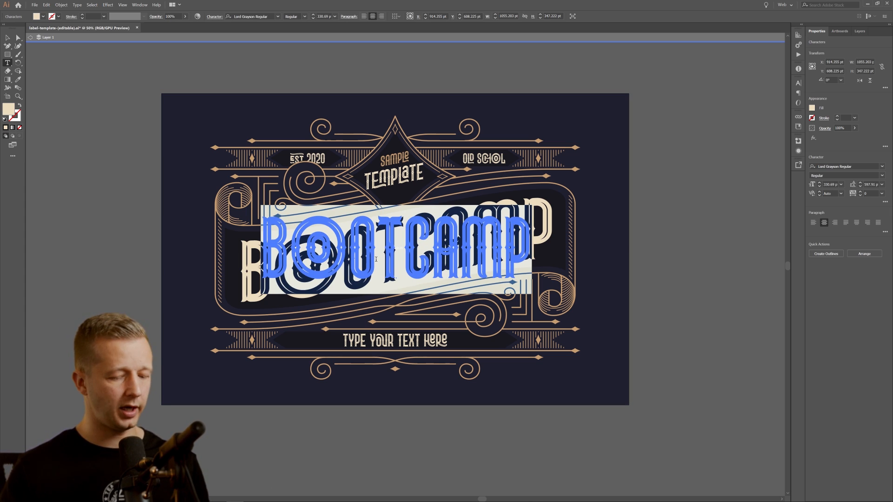
text(b)
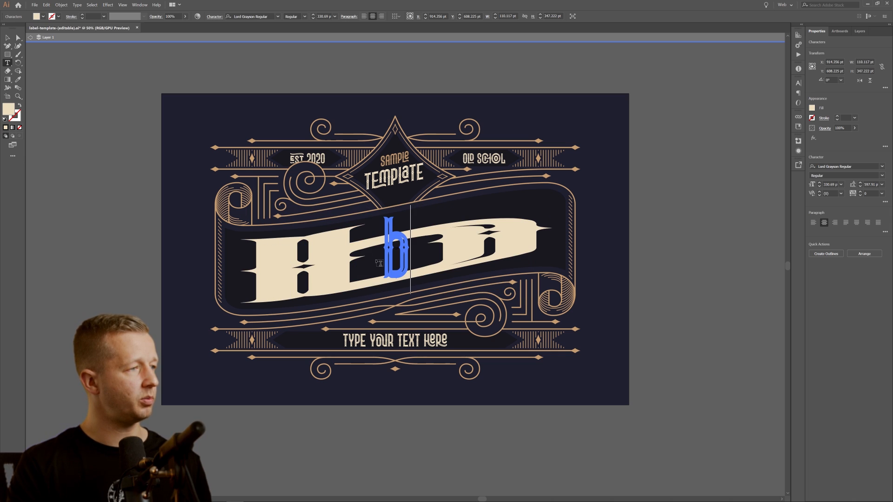
key(BackSpace)
text(Boo)
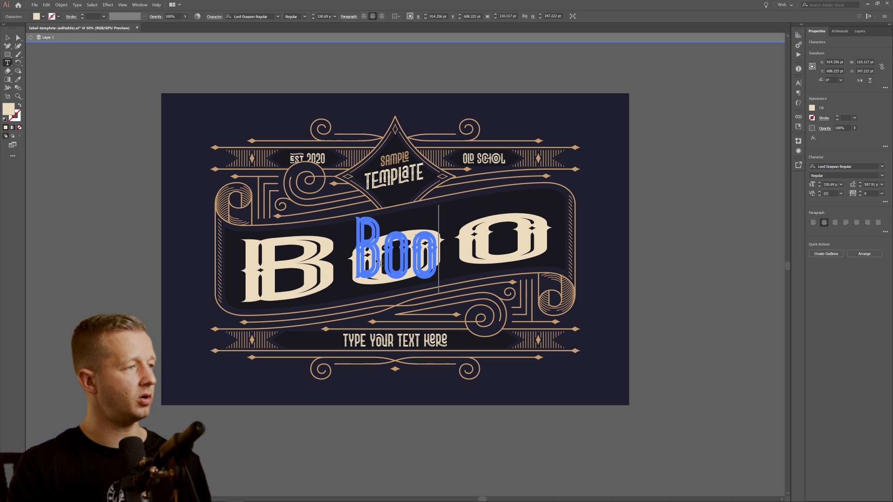
text(tCamp)
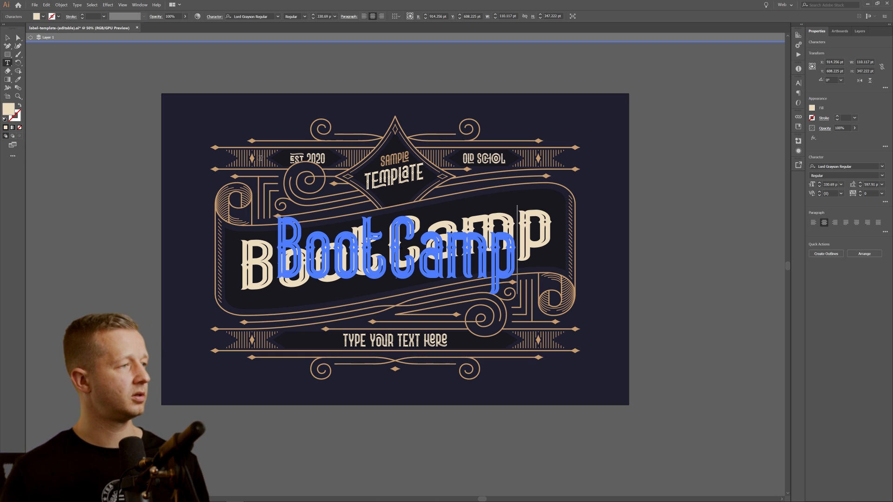
click(31, 37)
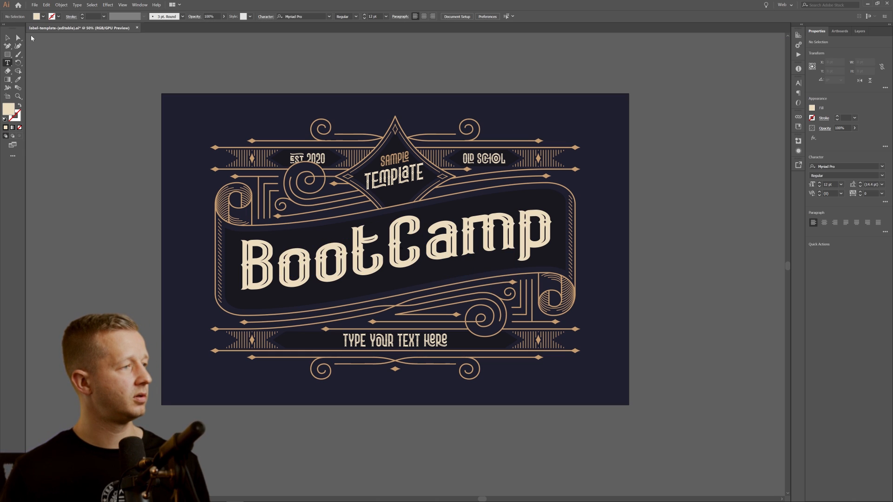
key(v)
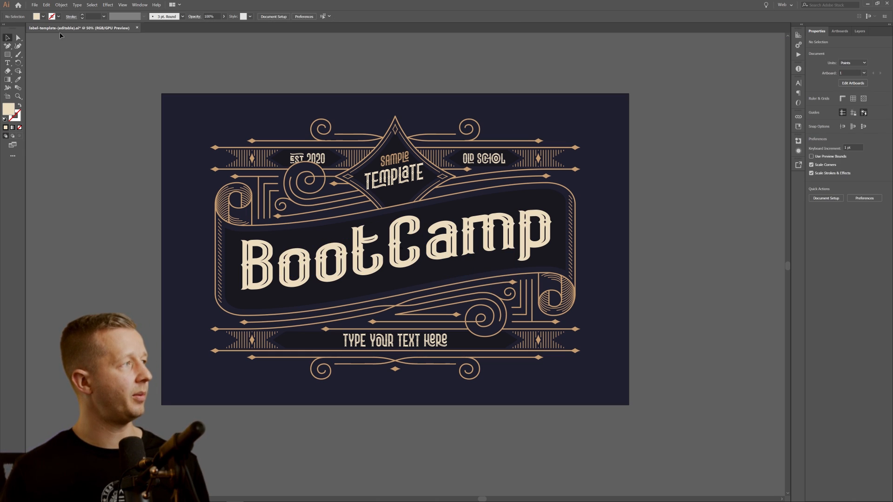
Step: Replace "Sample" in the diamond emblem with "UI DESIGN" and the "Template" text below it with the presenter's full name
click(408, 175)
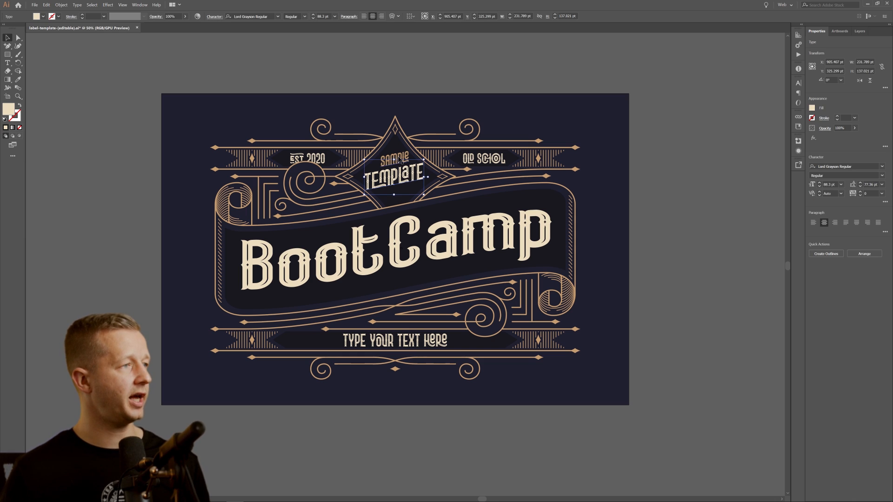
double_click(399, 159)
double_click(399, 159)
text(U)
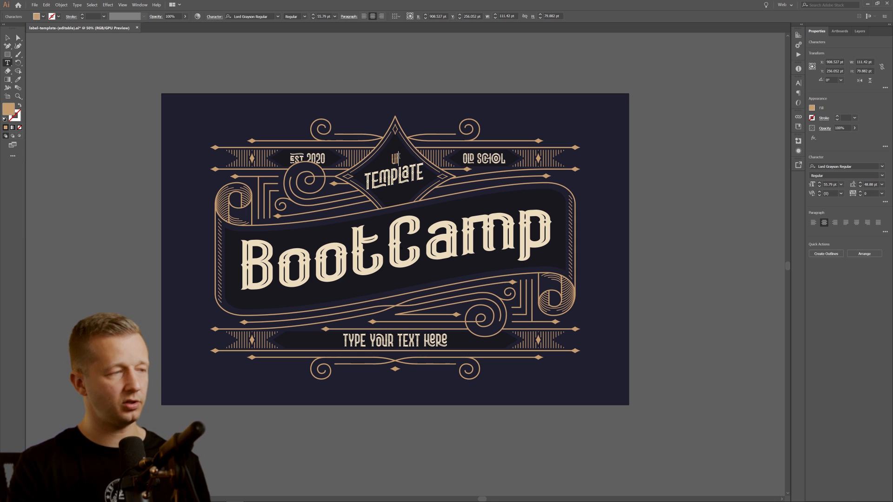
text(I DESIGN)
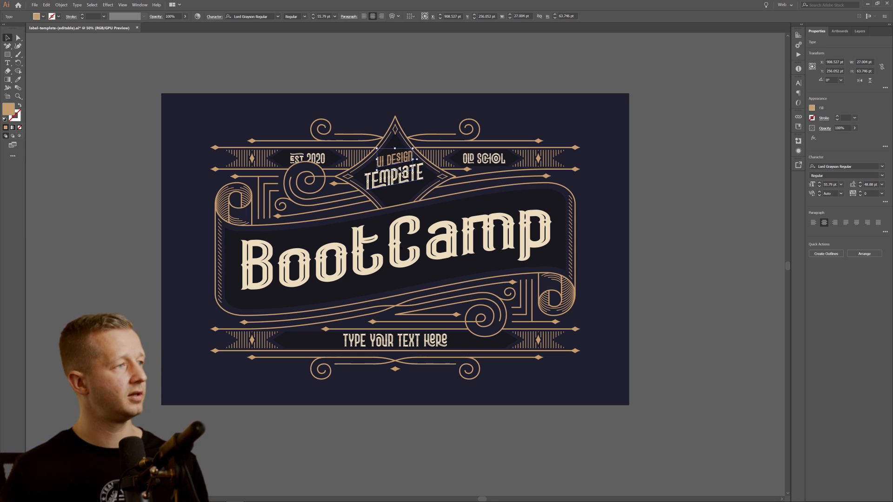
double_click(401, 185)
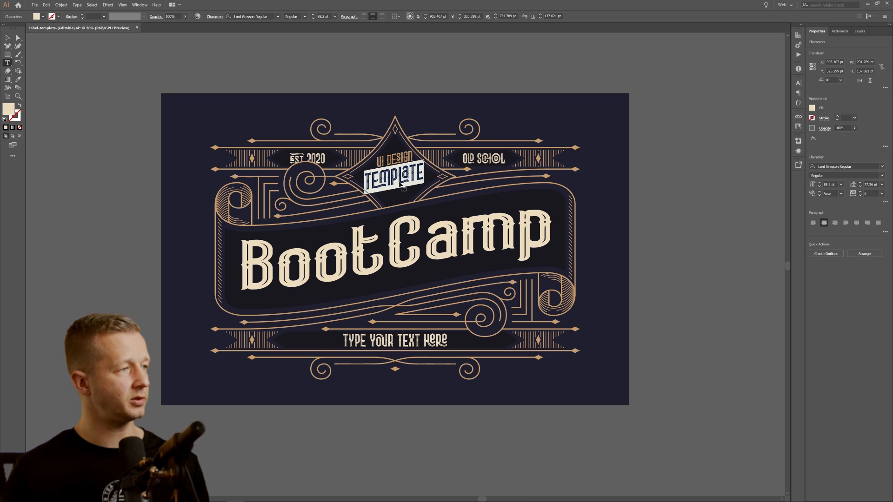
text(GARY SIMON)
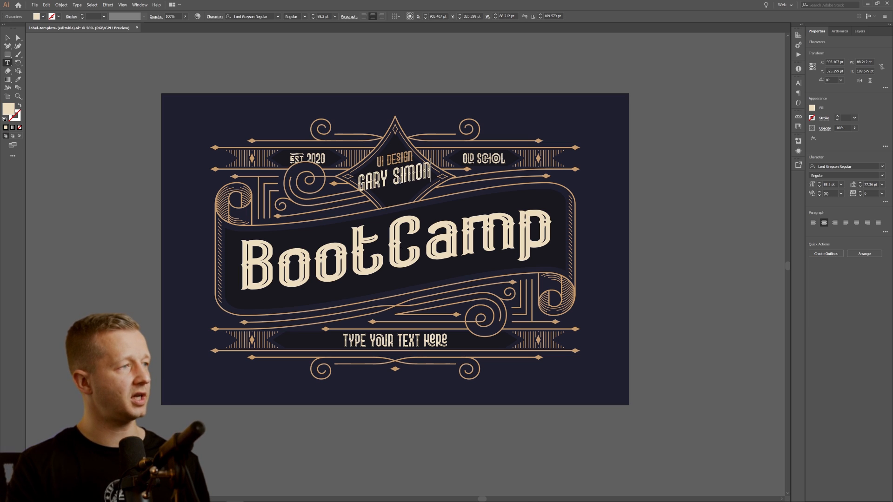
key(Escape)
Step: Change the "Old School" text to "learn design" and the "Est 2020" text to "march 17"
triple_click(489, 160)
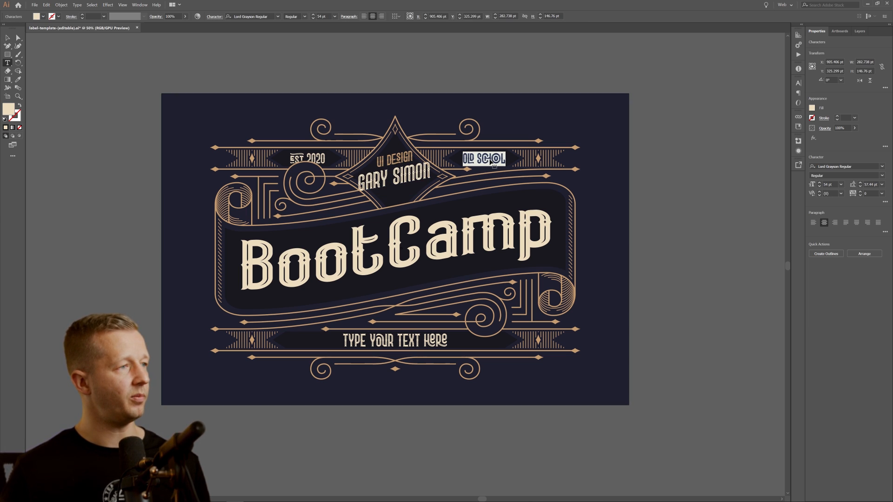
text(learn desi)
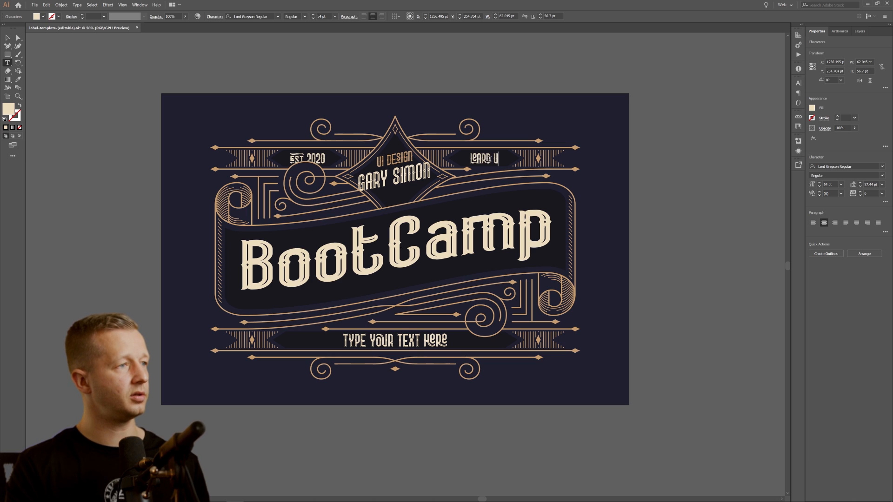
text(gn)
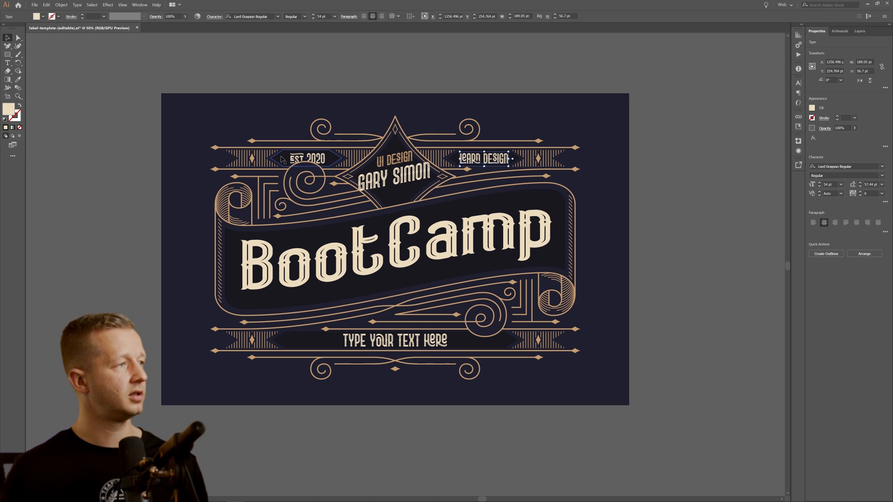
triple_click(318, 160)
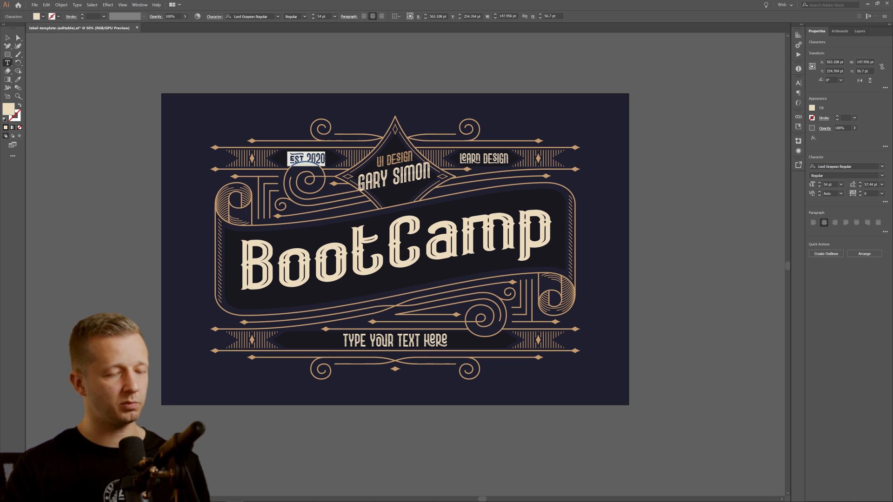
text(march 20)
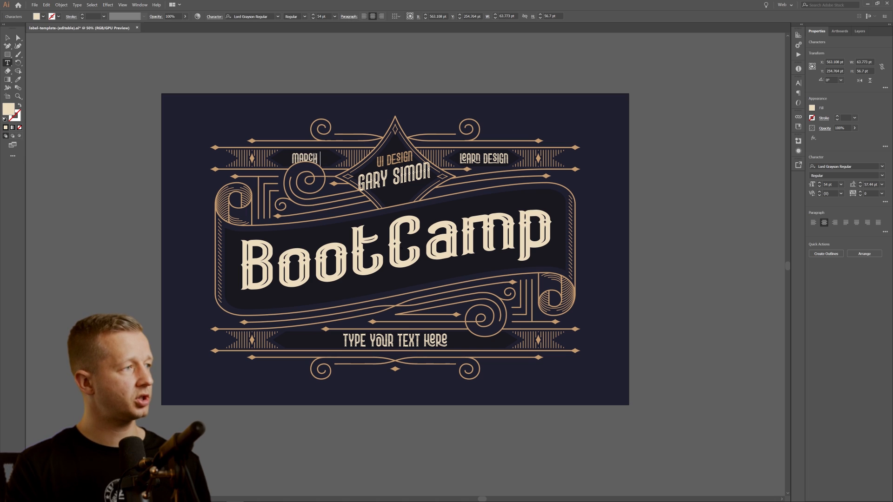
key(BackSpace)
key(BackSpace)
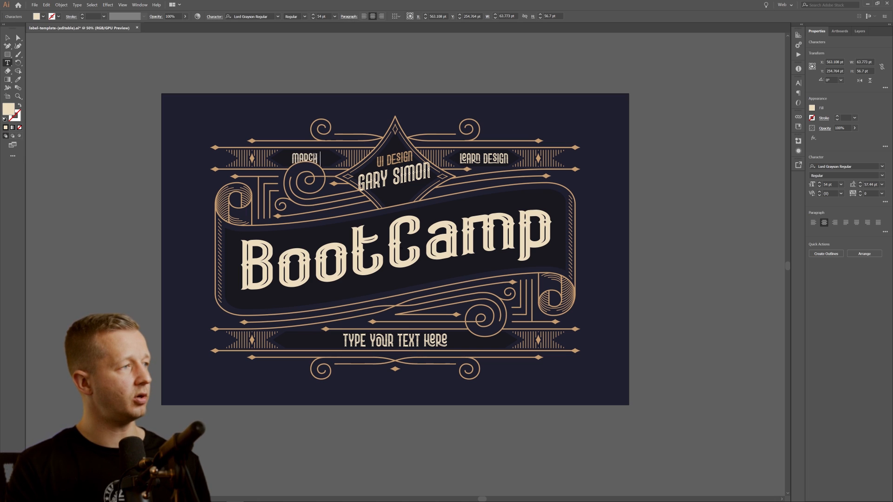
text(17)
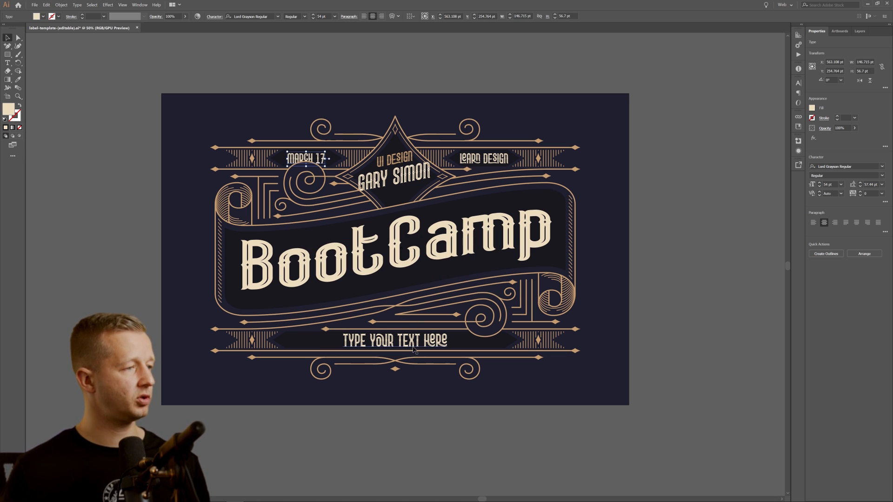
Step: Replace the placeholder text in the label's lower banner with "march 17, 2020" and deselect it
triple_click(419, 344)
text(march 17, 2)
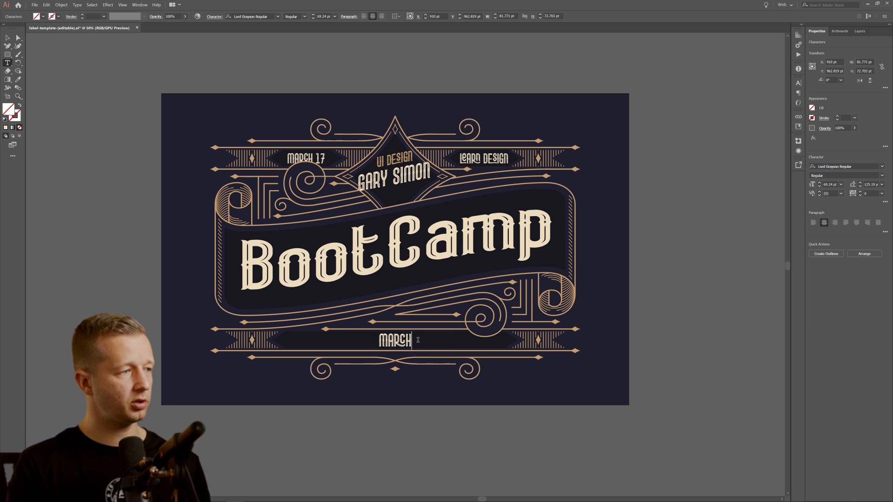
text(020)
key(Escape)
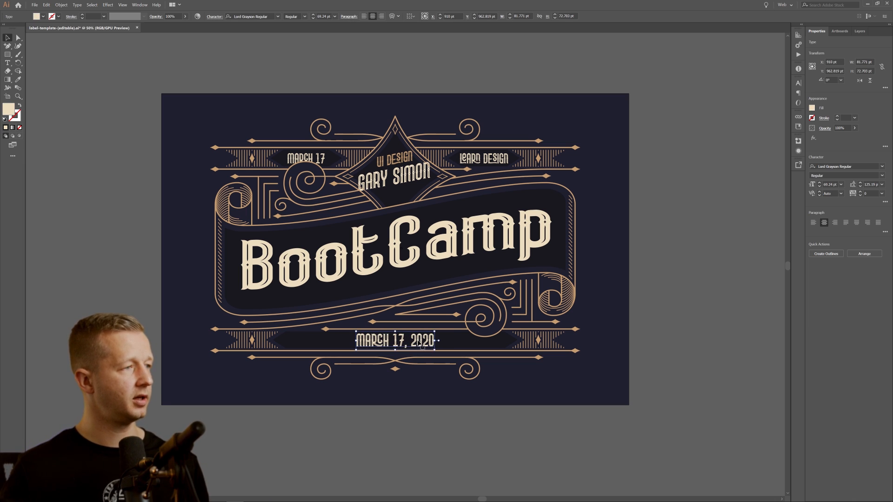
click(121, 97)
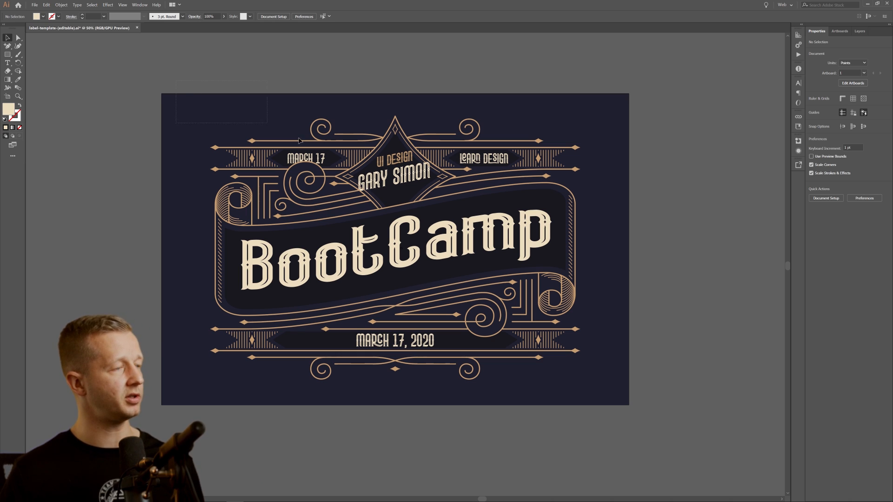
Step: Select the entire label artwork together with its dark background rectangle
drag(298, 140, 580, 375)
drag(639, 409, 640, 410)
click(641, 411)
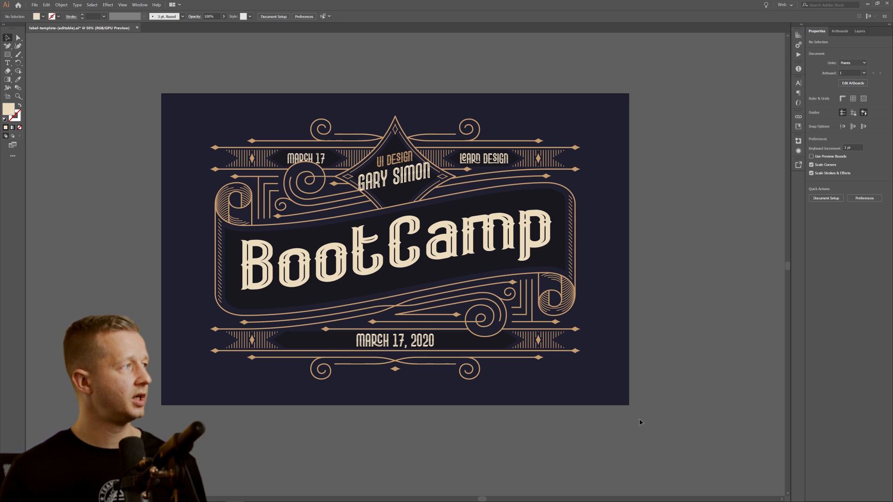
drag(639, 419, 294, 186)
drag(175, 91, 171, 95)
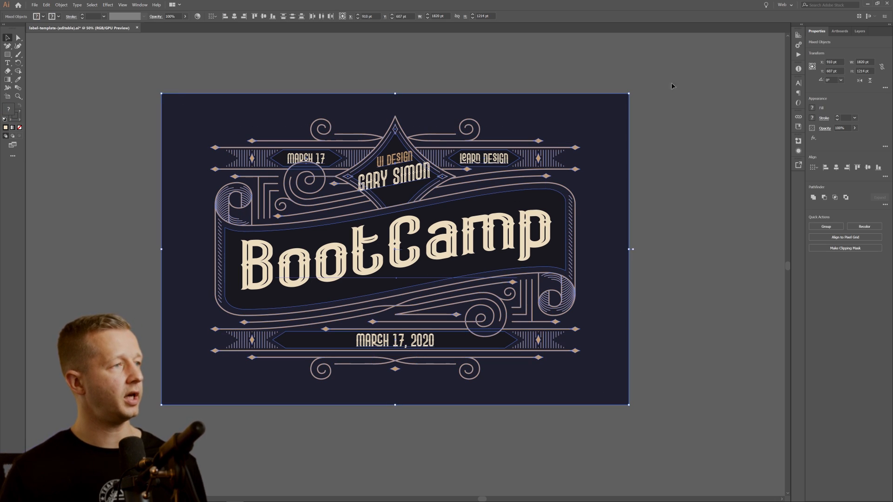
Step: Switch to the bottle mockup in Photoshop and show the WHISKY COLOR layer inside the FILLING group
click(868, 4)
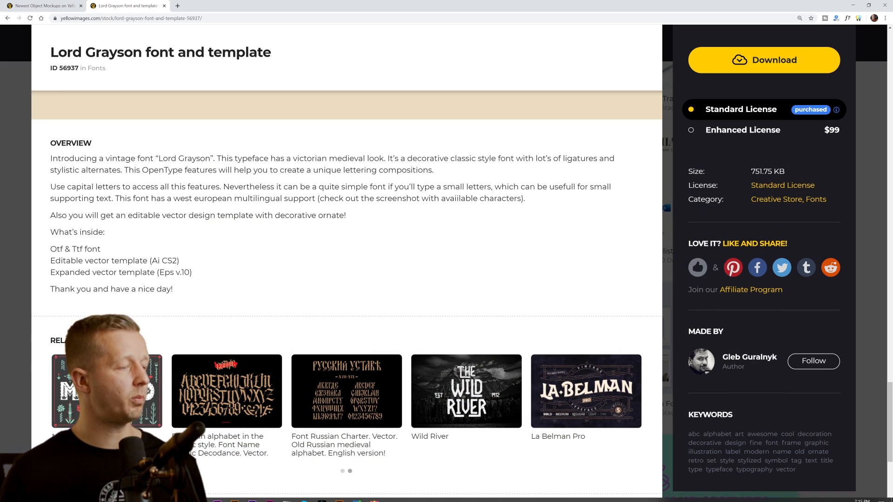
click(200, 496)
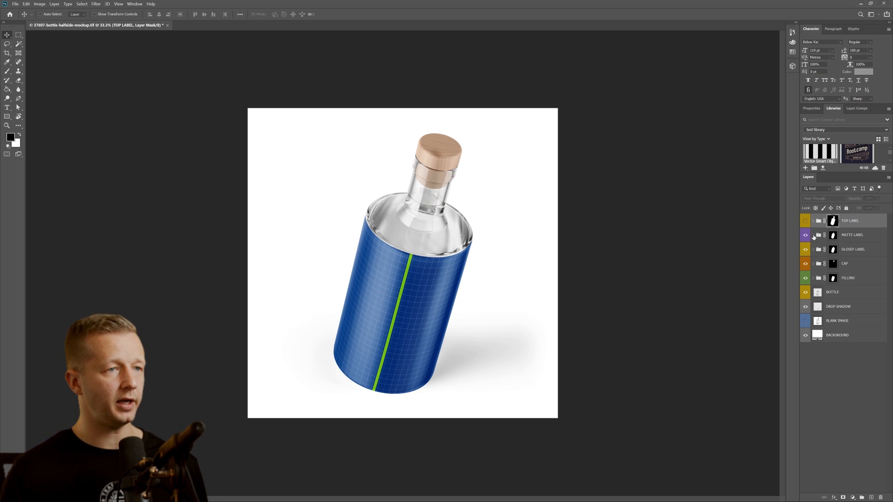
click(806, 279)
click(808, 278)
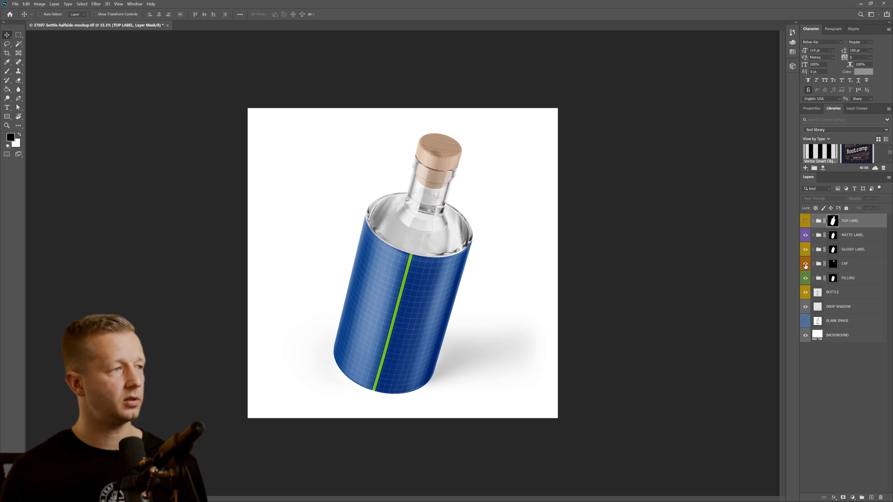
click(812, 278)
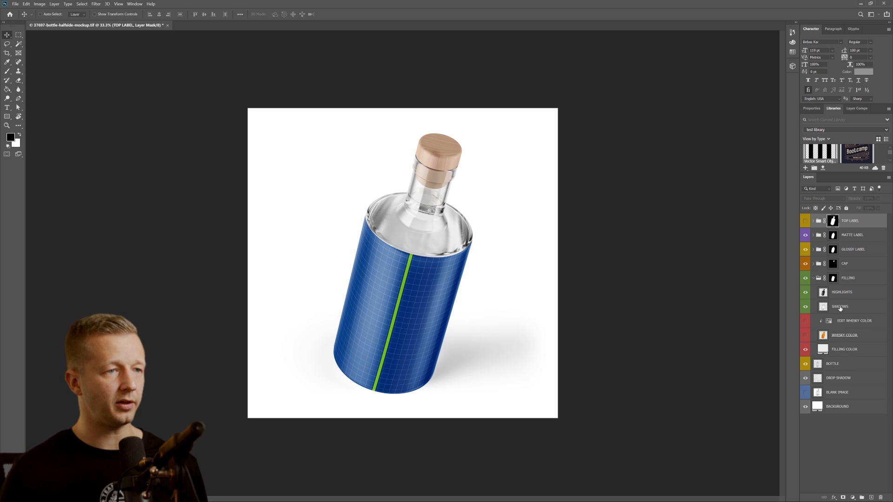
click(805, 336)
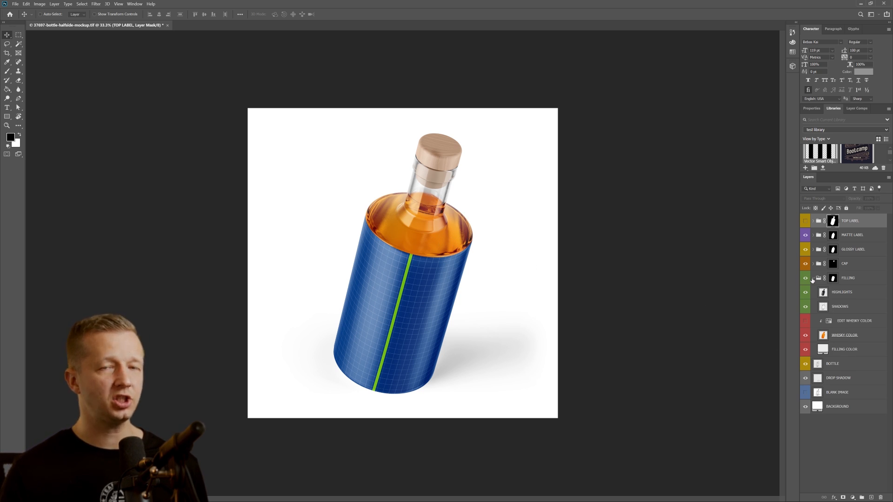
click(812, 279)
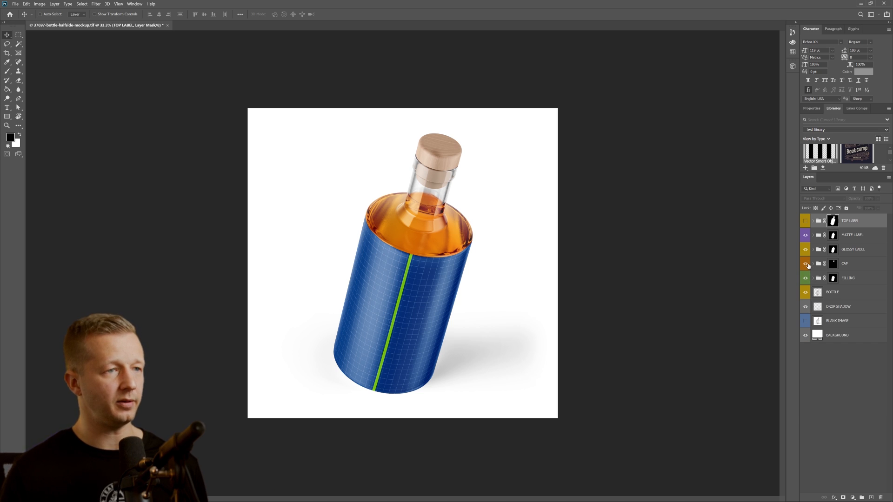
Step: Toggle the CAP and MATTE LABEL groups off and on to check what each controls on the bottle
click(806, 264)
click(806, 264)
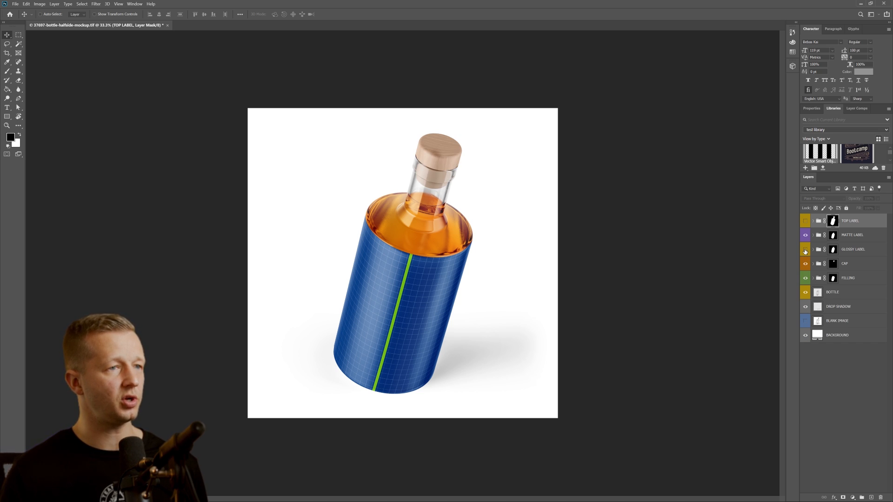
click(805, 236)
click(805, 236)
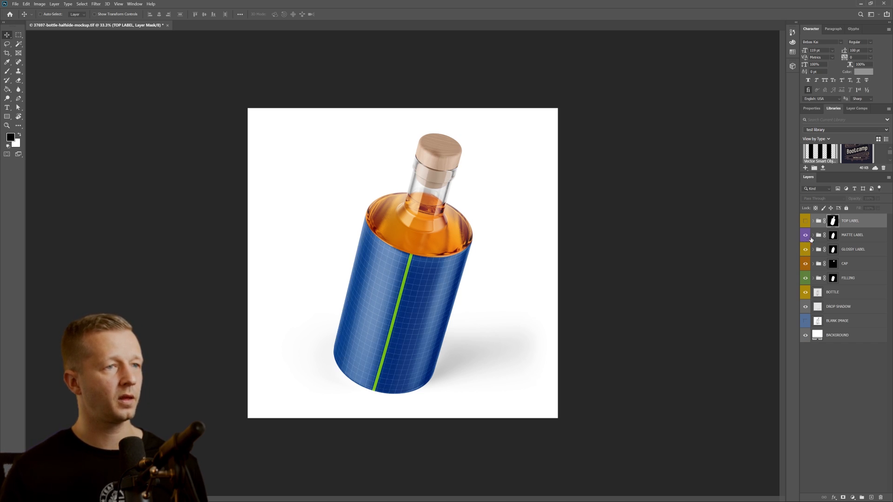
Step: Open the LABEL DESIGN smart object from the MATTE LABEL group and hide its ADD YOUR DESIGN placeholder layer
click(813, 236)
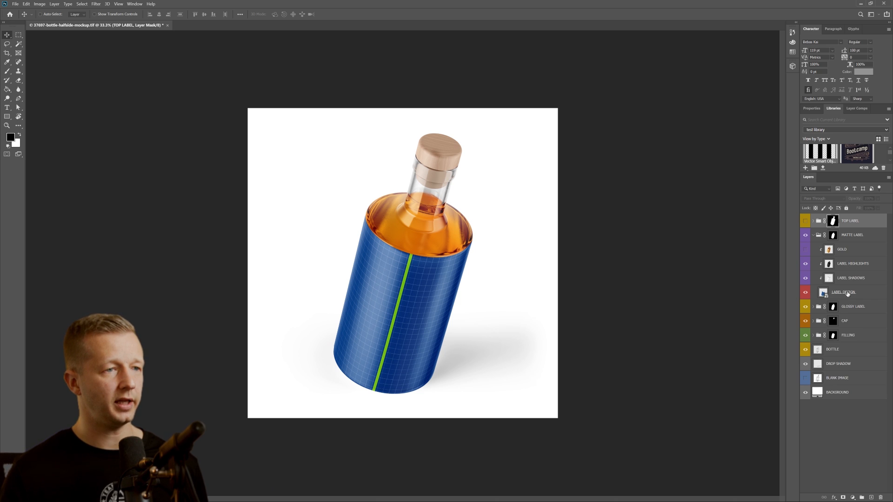
click(821, 292)
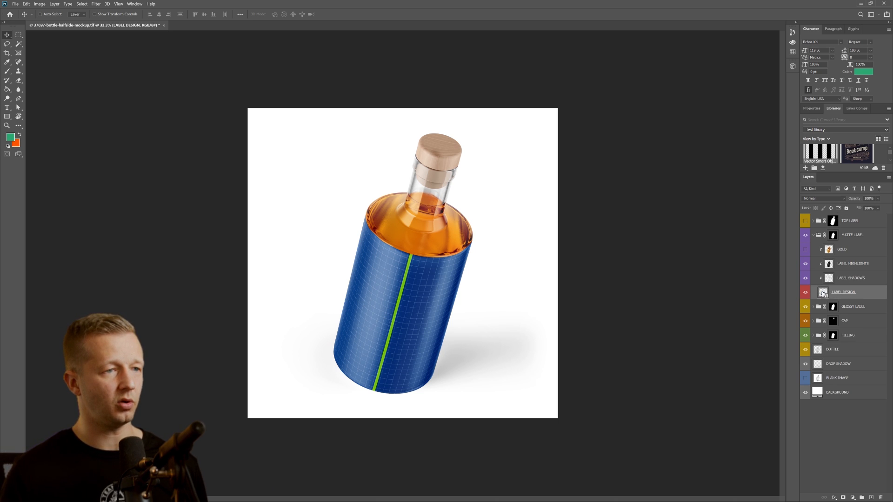
double_click(822, 293)
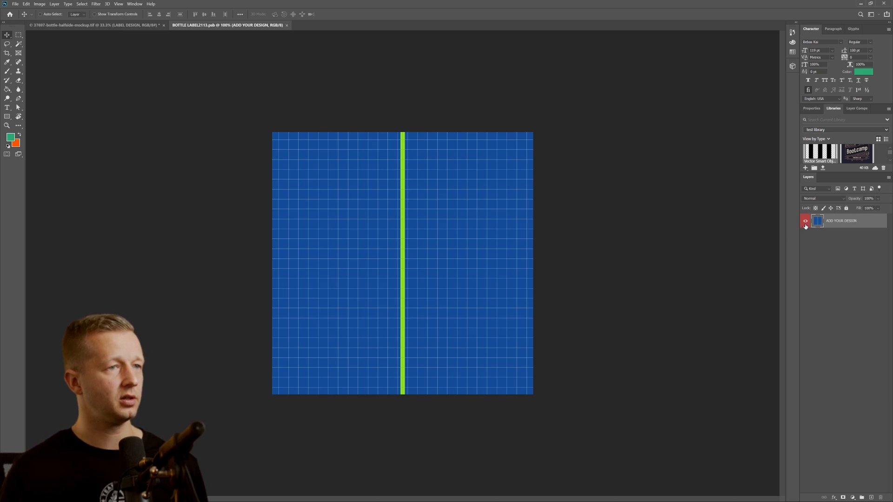
click(805, 221)
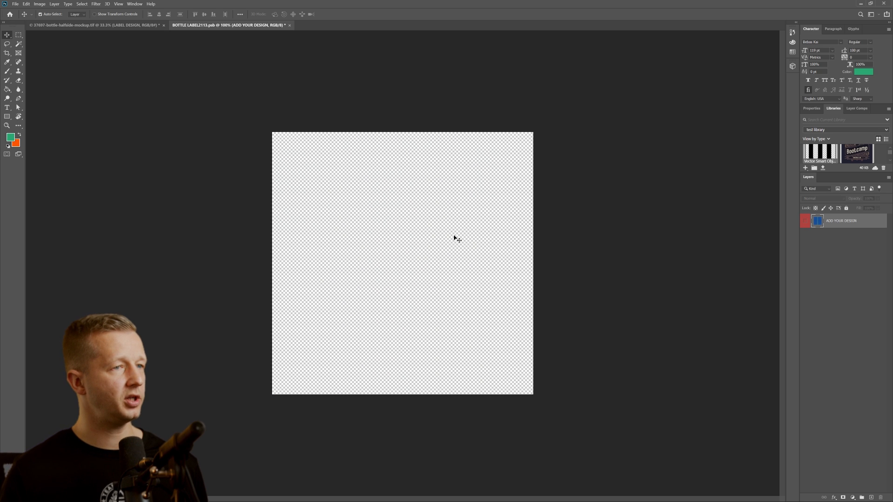
Step: Paste the label artwork into the label file as a smart object, save it, and check it on the bottle mockup
key(ctrl+v)
click(434, 164)
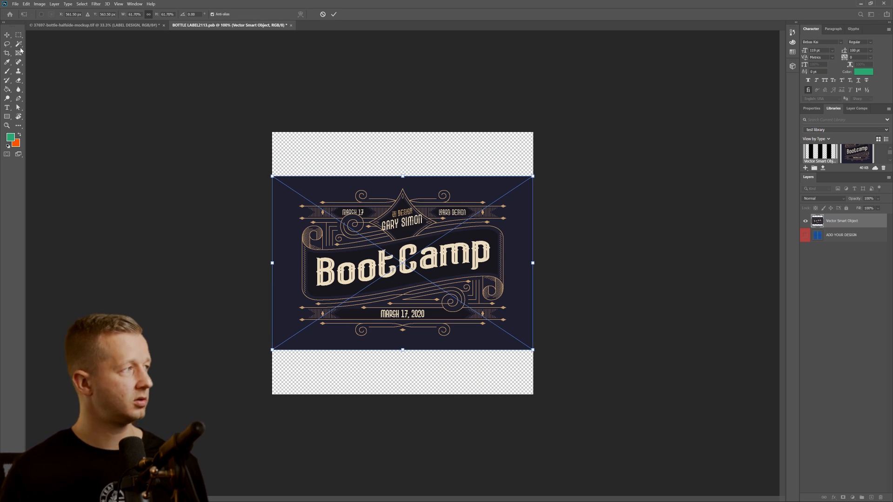
key(Return)
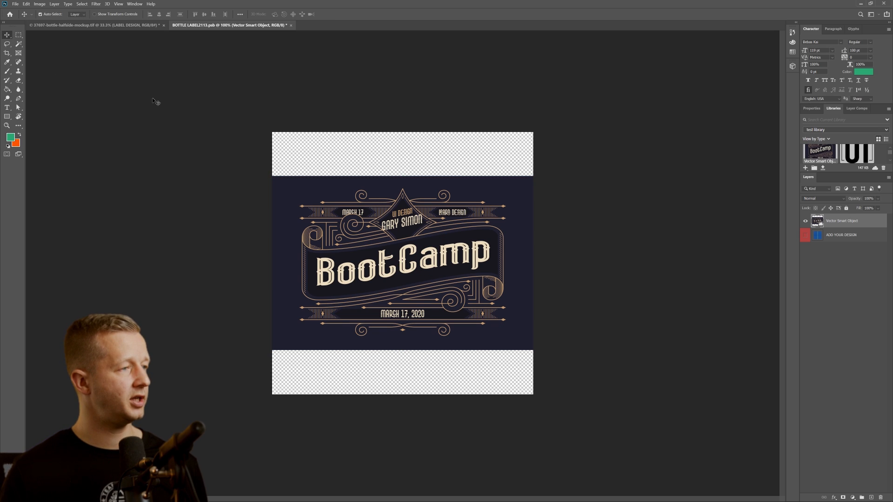
key(ctrl+s)
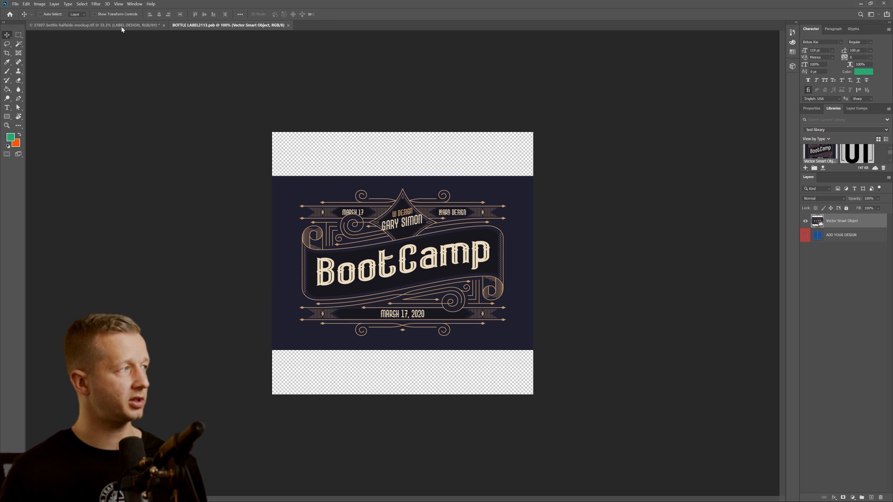
click(122, 27)
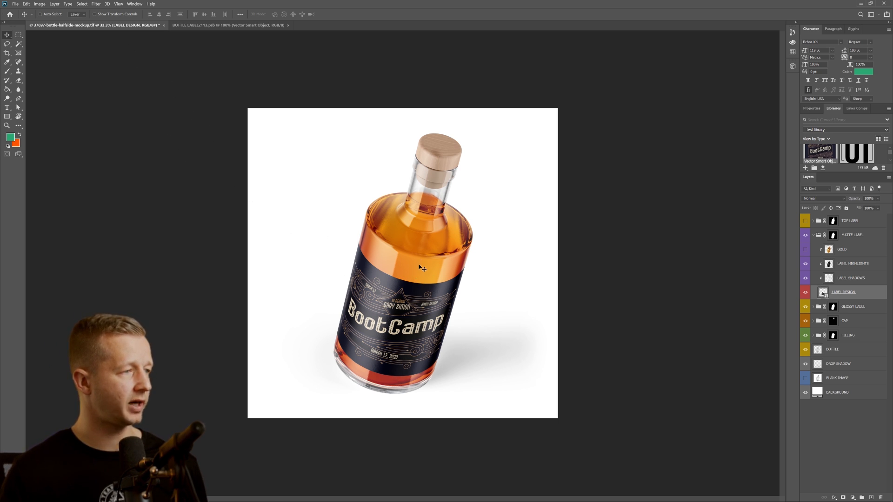
Step: Move the pasted artwork slightly higher in the label file, save it, and return to the bottle mockup
click(193, 25)
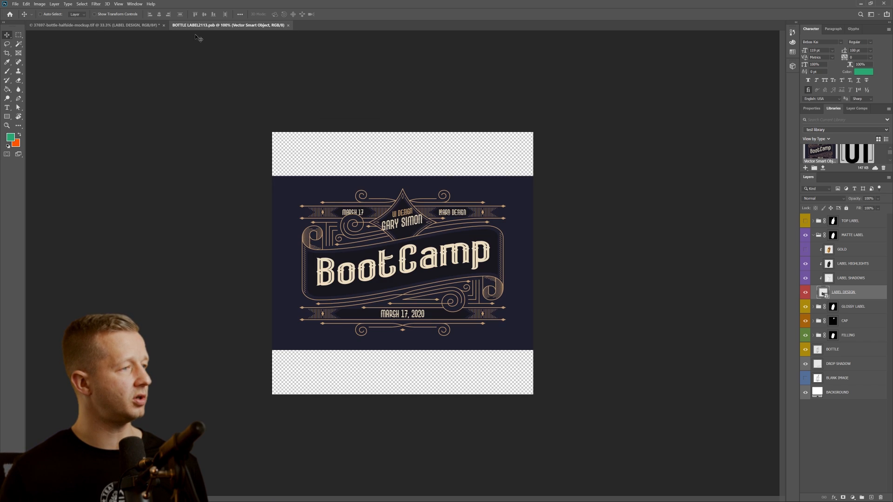
drag(423, 243, 422, 228)
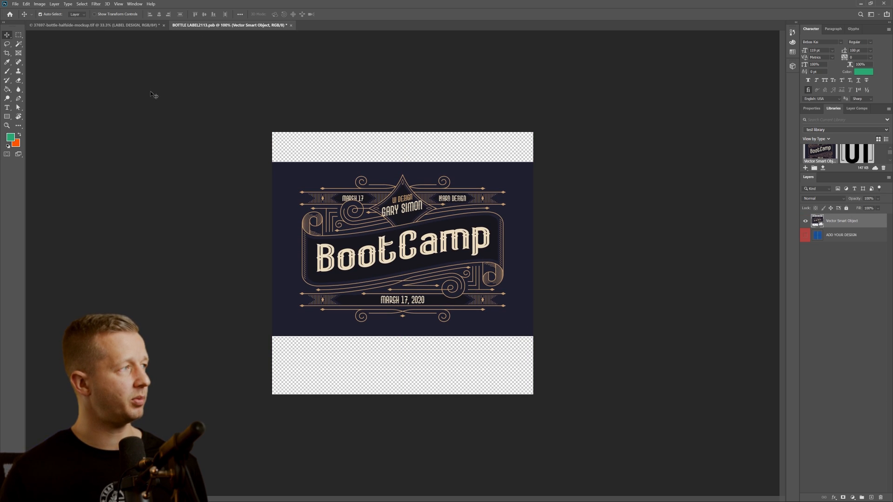
click(102, 25)
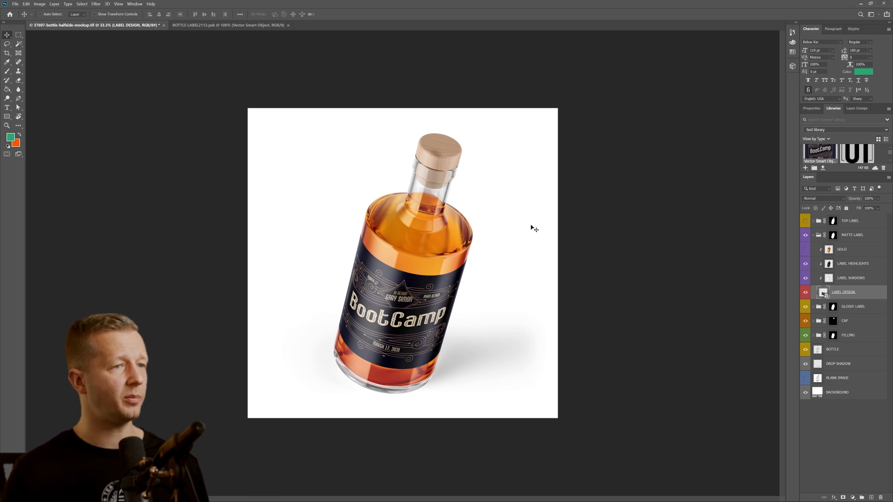
Step: Try to set up a Paint Bucket fill of the BACKGROUND layer with the dark foreground color #151515
click(835, 392)
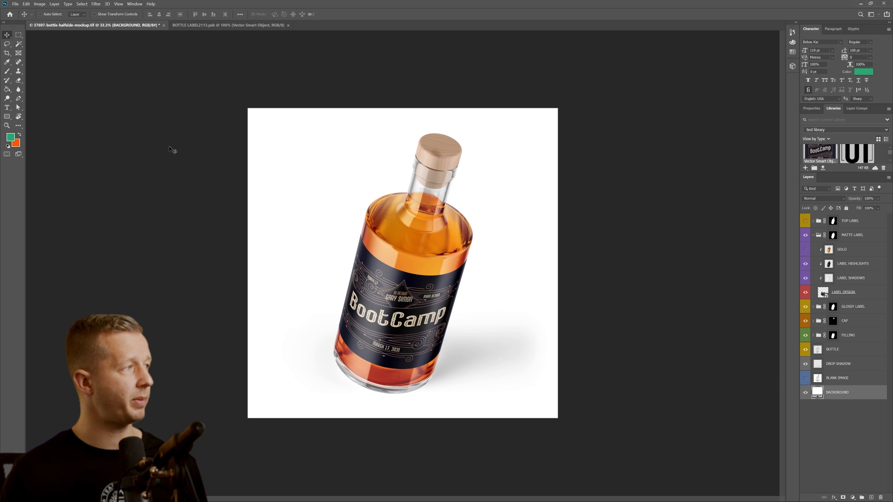
click(7, 90)
click(11, 137)
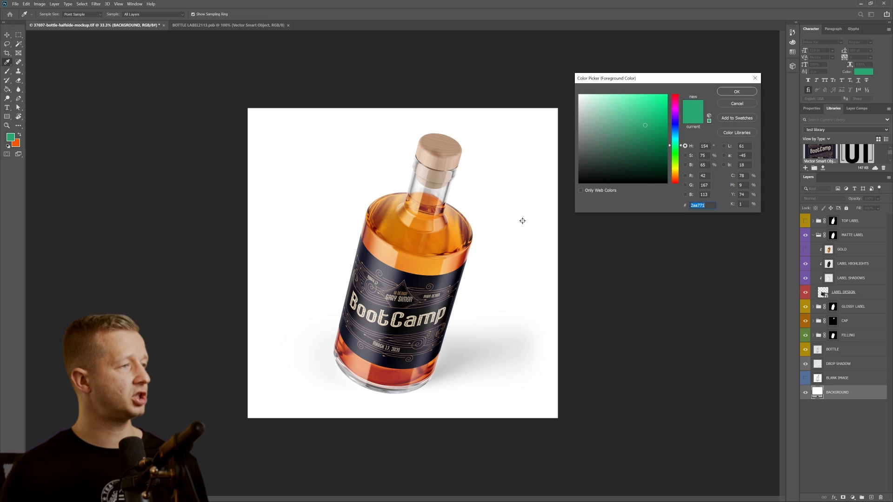
drag(591, 166, 574, 175)
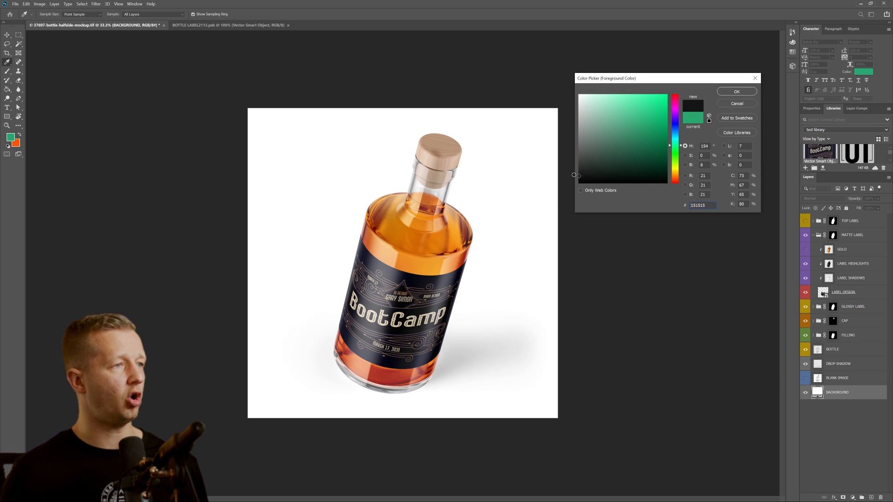
click(735, 91)
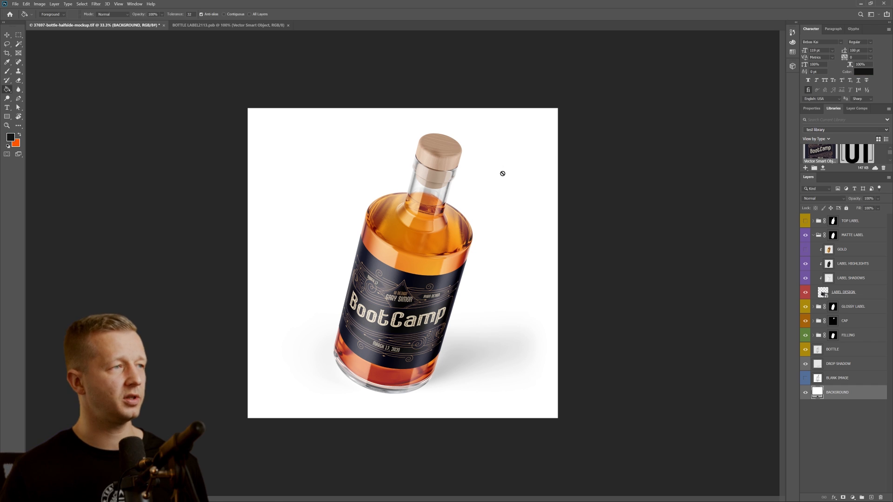
Step: Change the BACKGROUND layer's solid fill color to dark gray #212121
double_click(817, 393)
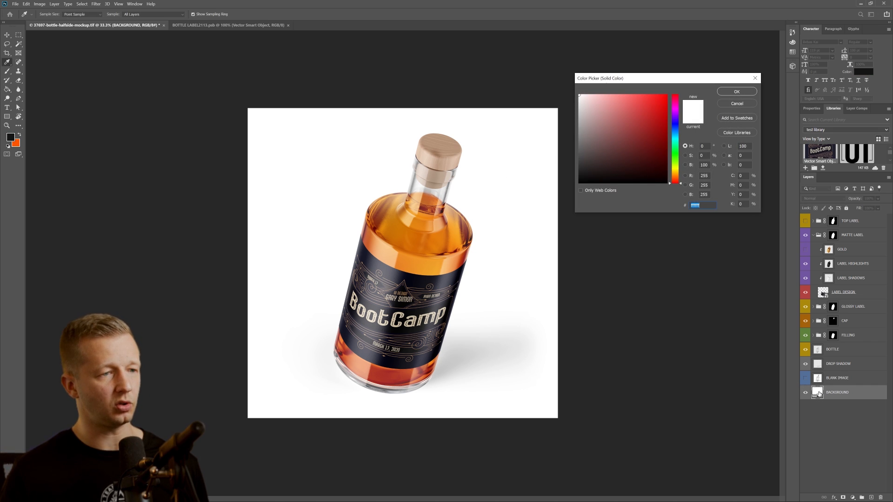
mouse_move(591, 169)
mouse_down()
mouse_move(559, 157)
mouse_move(555, 170)
mouse_up()
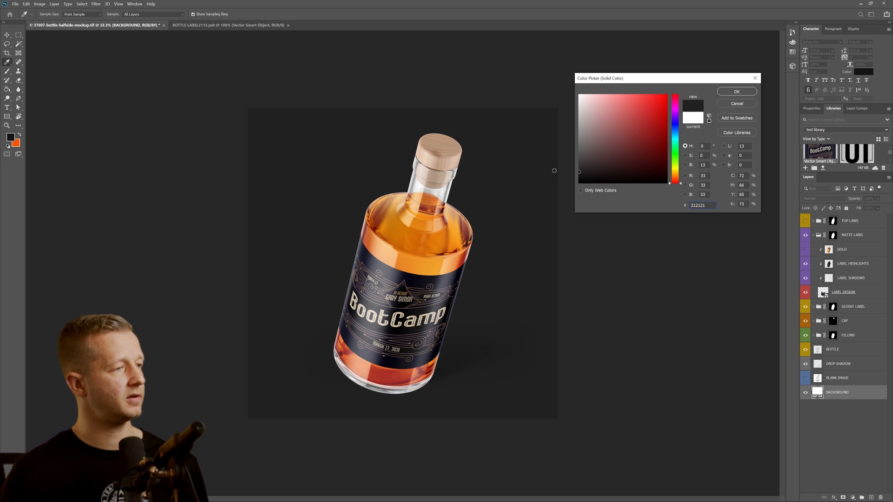
click(721, 93)
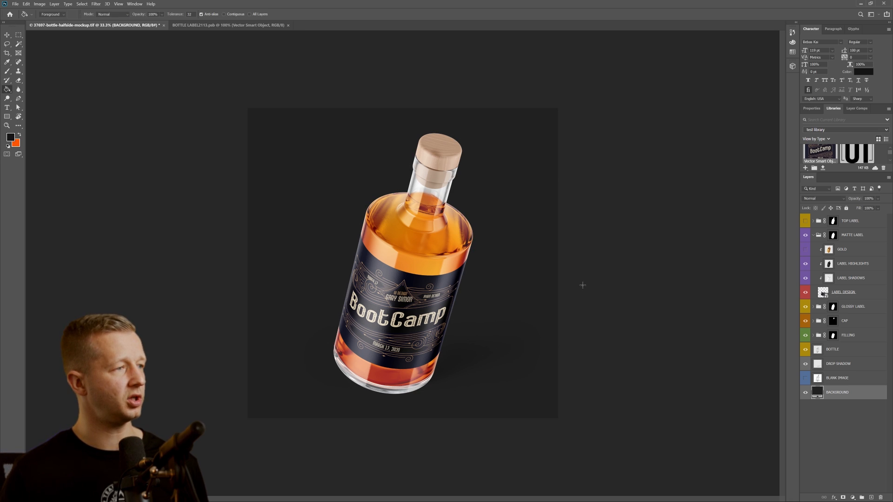
Step: Select the BOTTLE layer from the glass neck and toggle its visibility to see what it contributes, leaving it shown
click(7, 35)
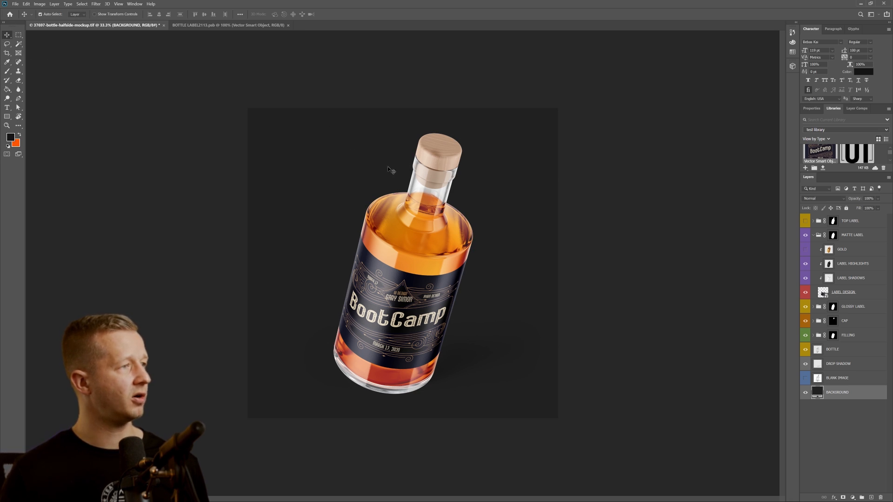
click(417, 188)
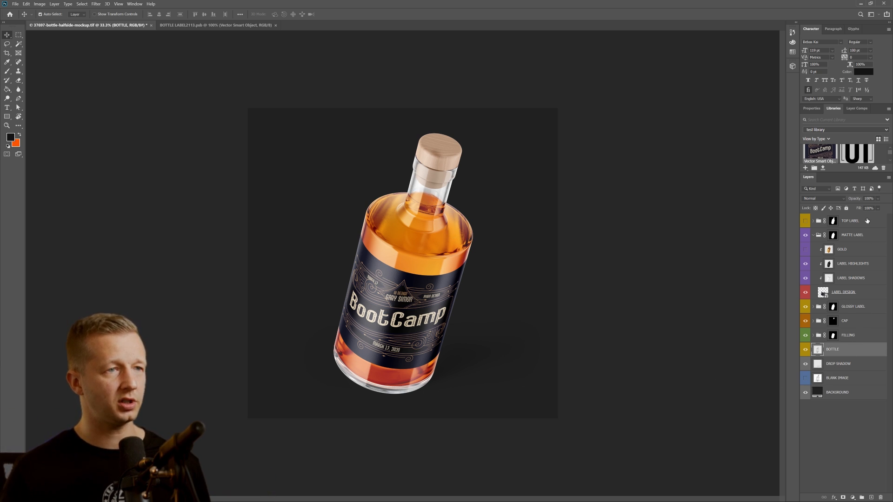
click(806, 351)
click(805, 352)
click(804, 352)
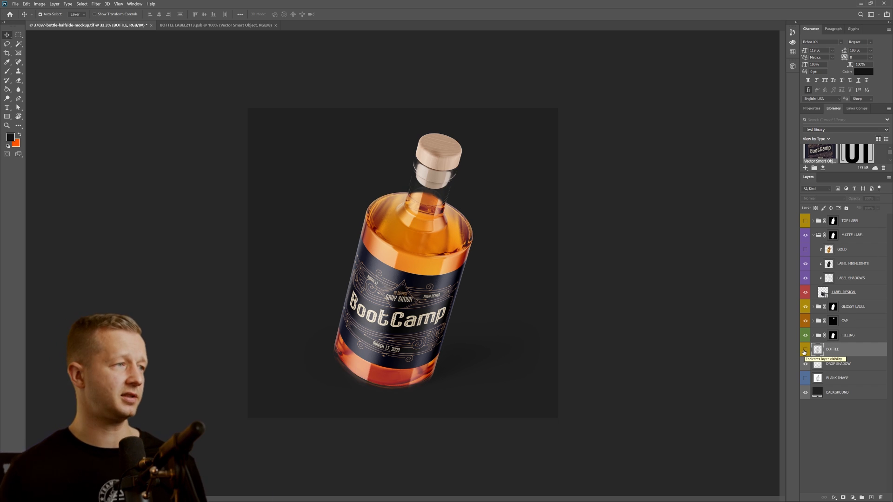
click(804, 351)
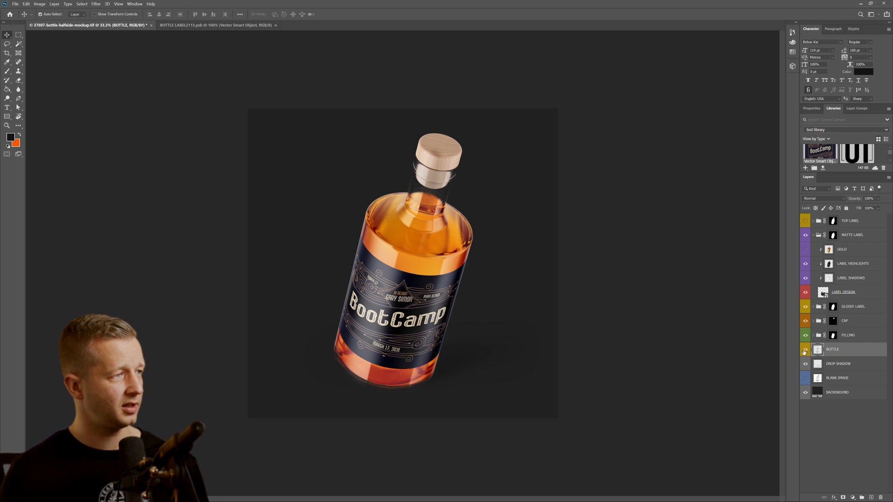
Step: Lower the BOTTLE layer's opacity to 12% and deselect the layer
click(877, 199)
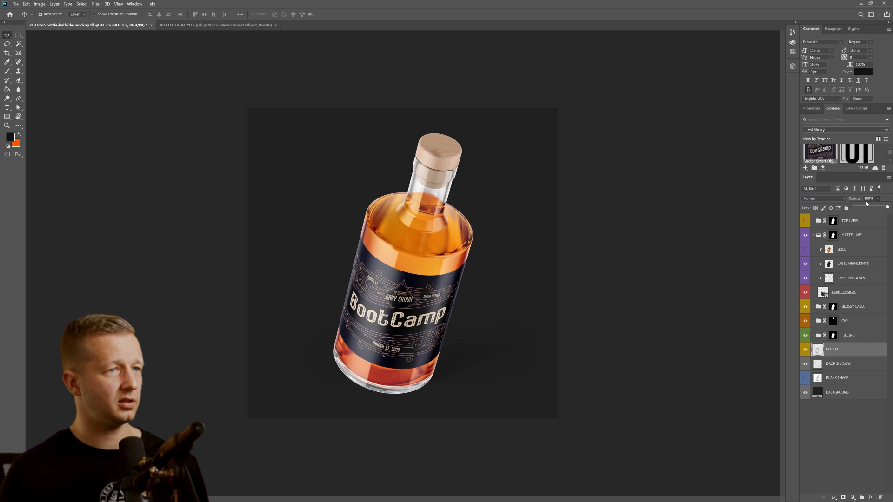
drag(860, 208, 859, 208)
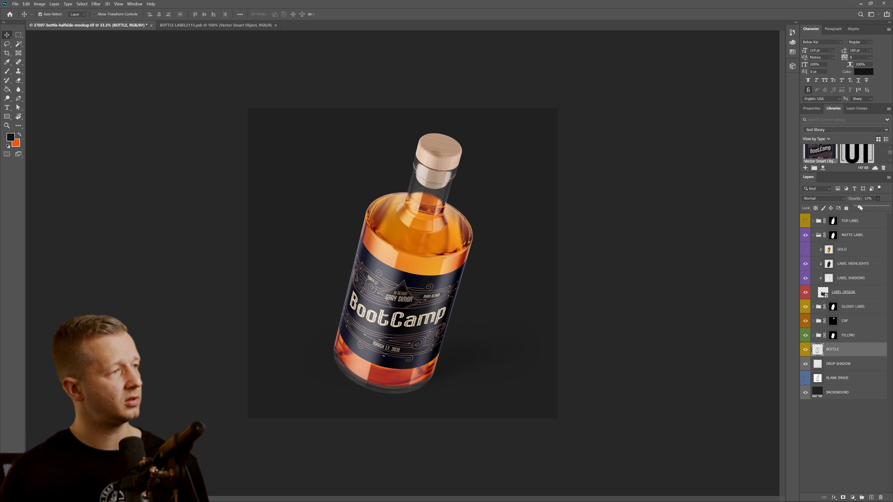
click(861, 406)
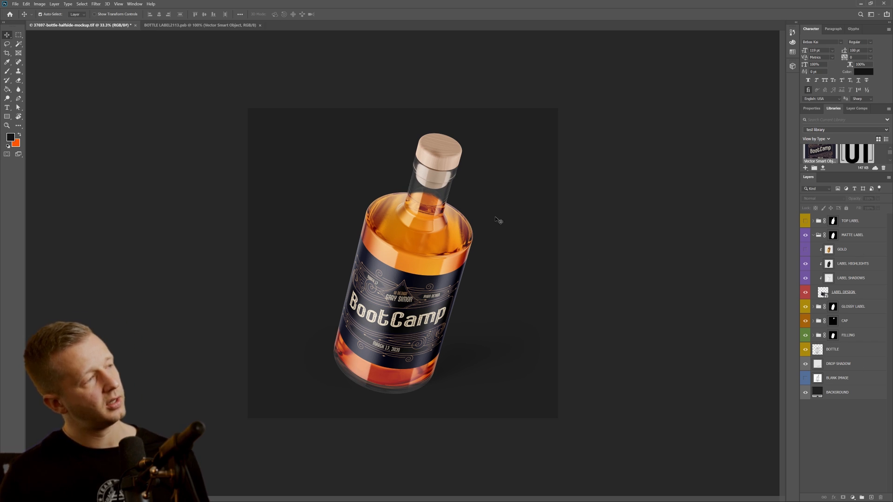
Step: Resize the mockup's canvas to 70 inches wide by 40 inches high, anchored at the center
click(55, 4)
mouse_move(39, 3)
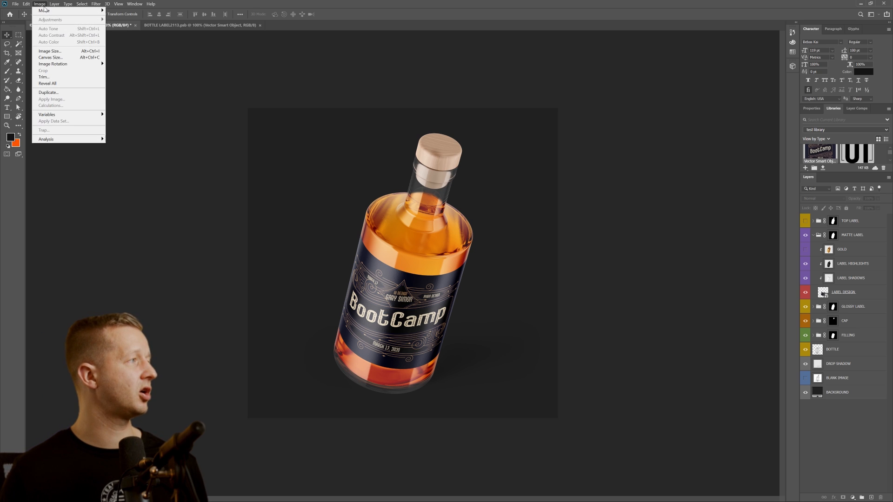
click(51, 57)
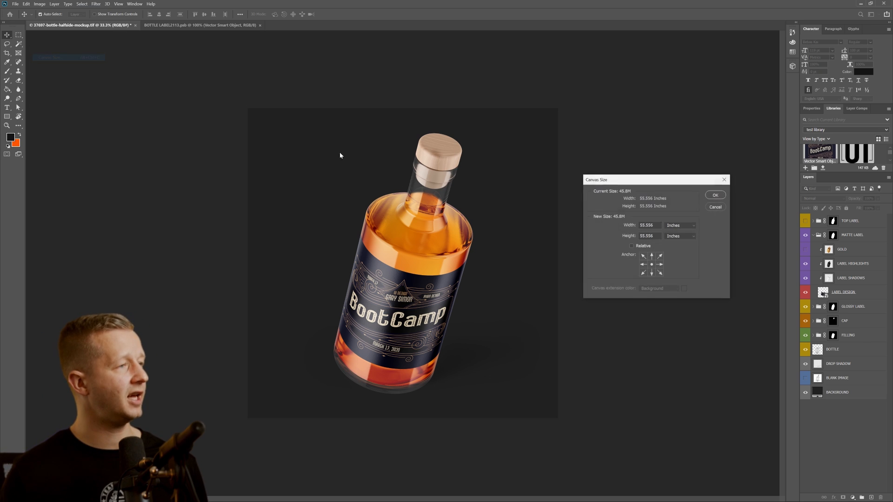
double_click(653, 224)
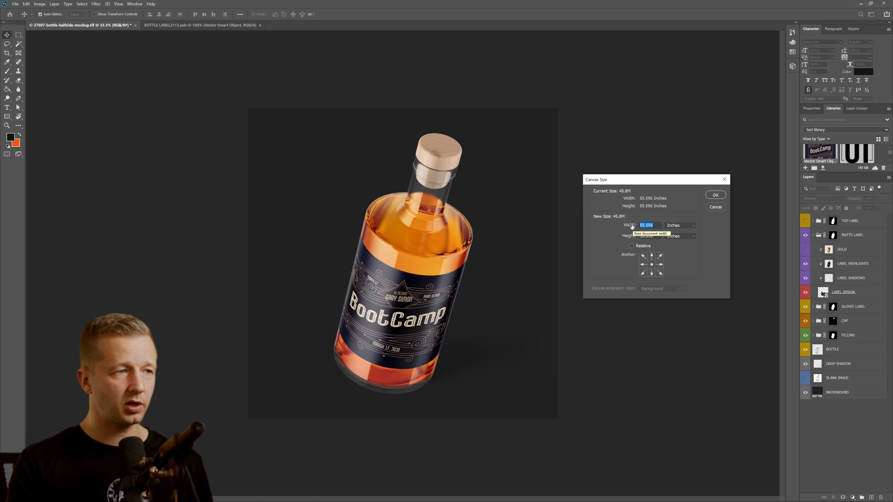
text(70)
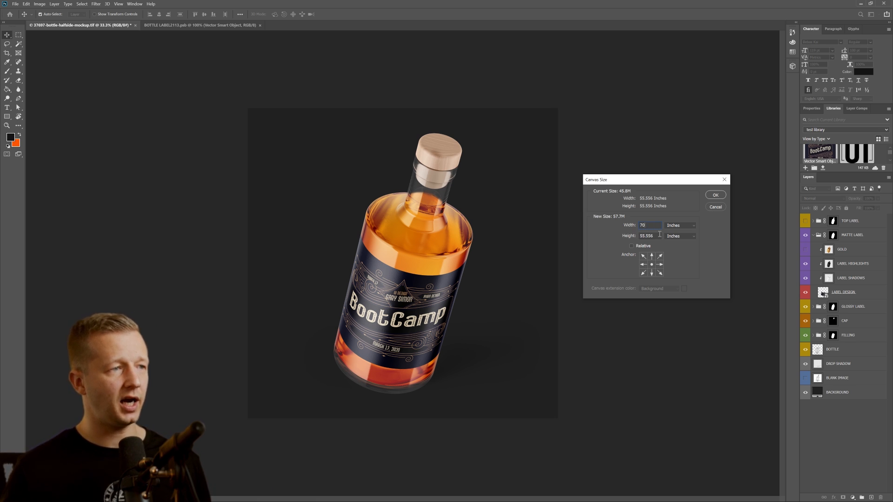
drag(652, 236, 633, 237)
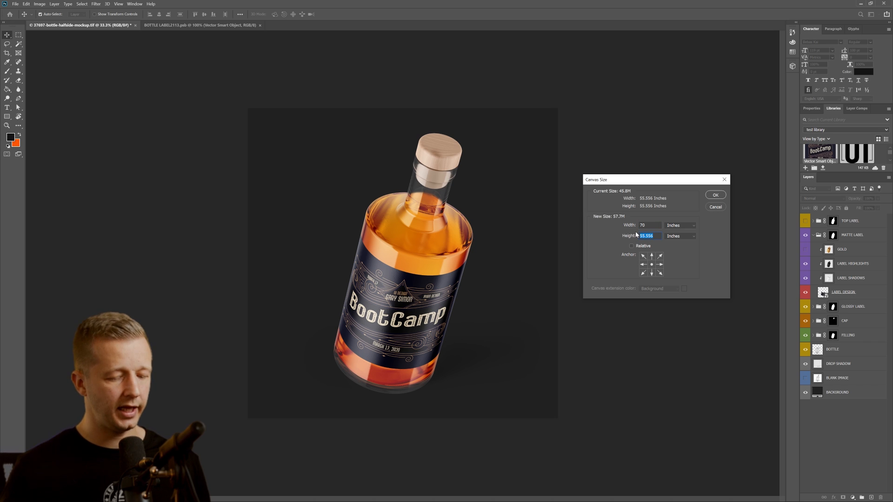
text(40)
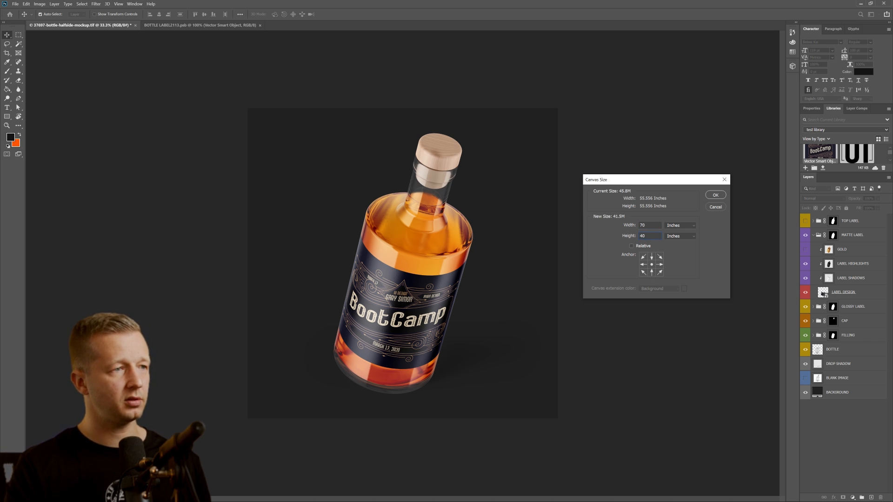
click(716, 195)
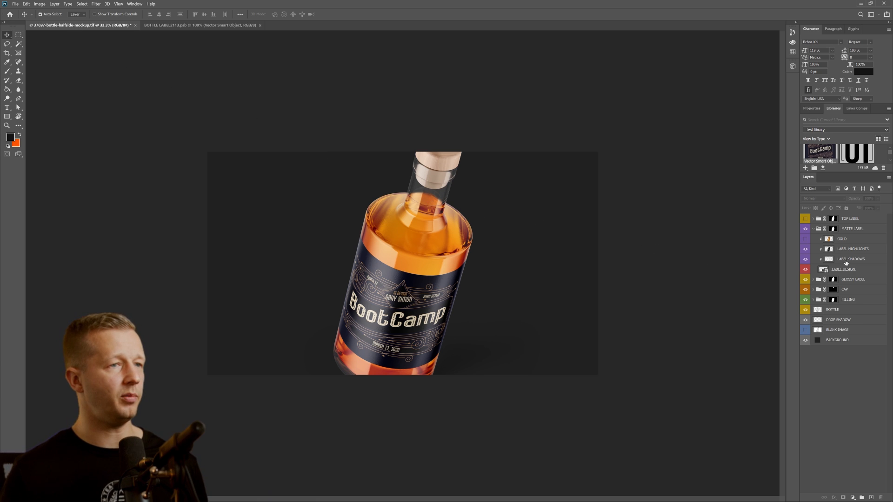
Step: Select the layers from TOP LABEL down to DROP SHADOW, scale the whole bottle to fit the canvas, and move it to the canvas's left side
click(857, 218)
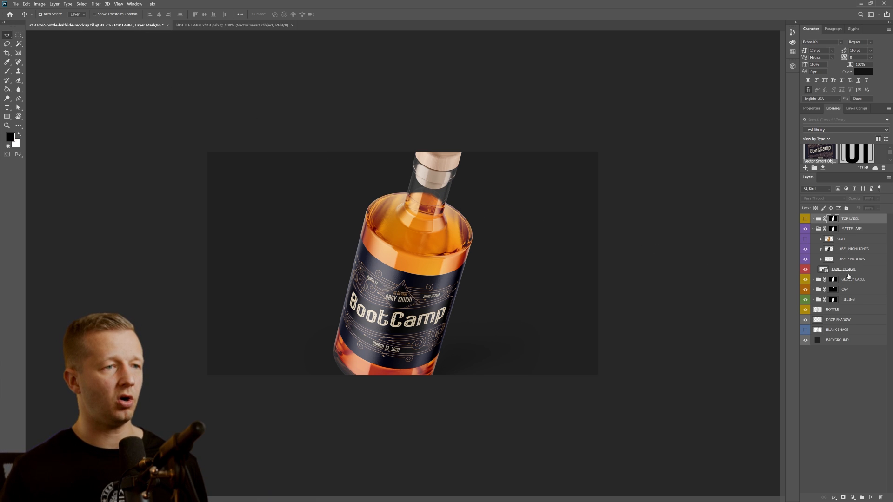
shift+click(846, 321)
key(ctrl+t)
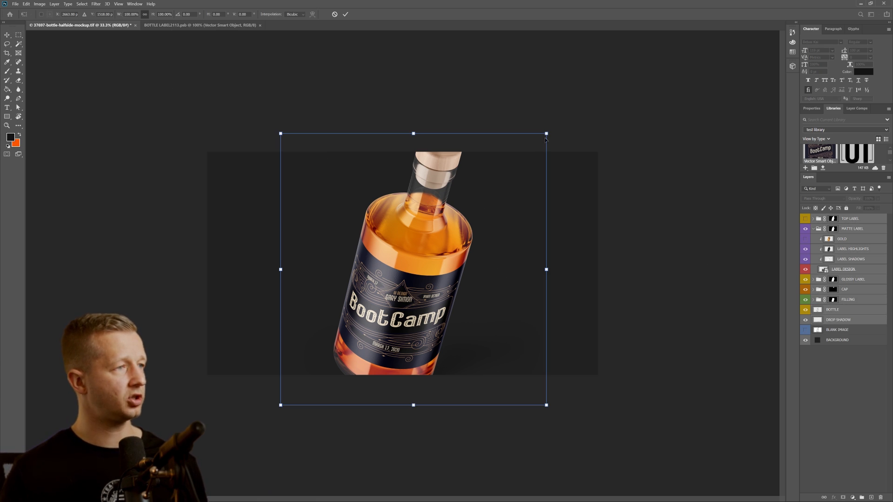
drag(546, 138, 512, 164)
drag(422, 243, 316, 238)
click(10, 37)
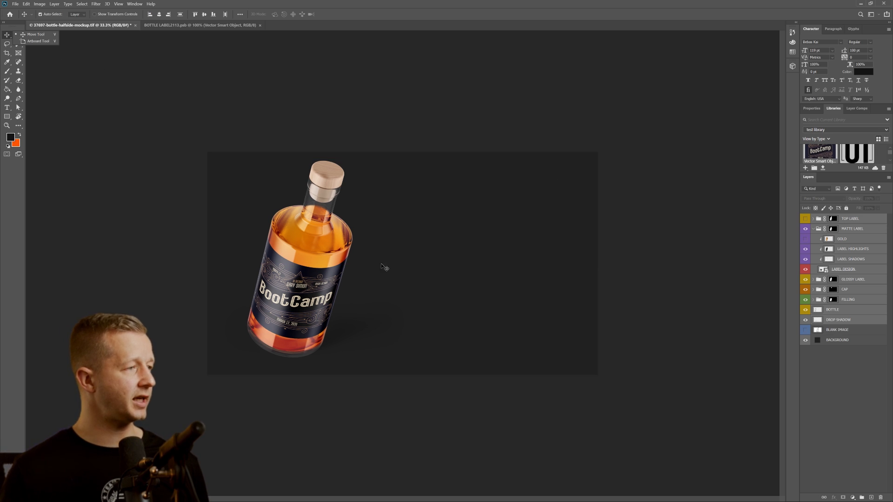
Step: Paste the label artwork as a smart object above the BACKGROUND layer, scale it to about 176%, and place it behind the bottle, extending right
scroll(382, 283, up, 2)
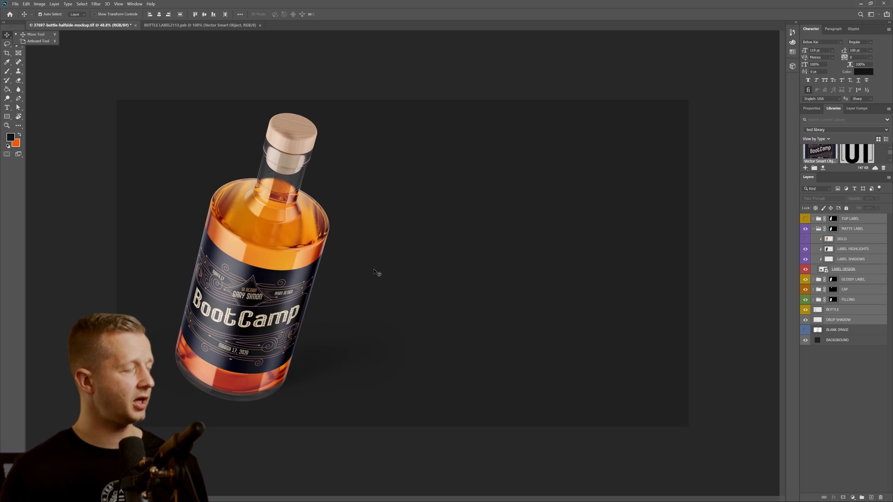
click(844, 339)
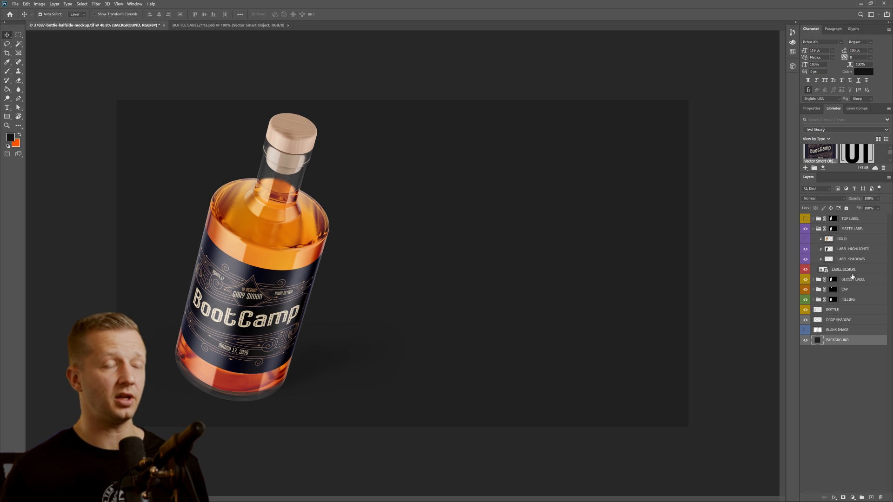
key(ctrl+v)
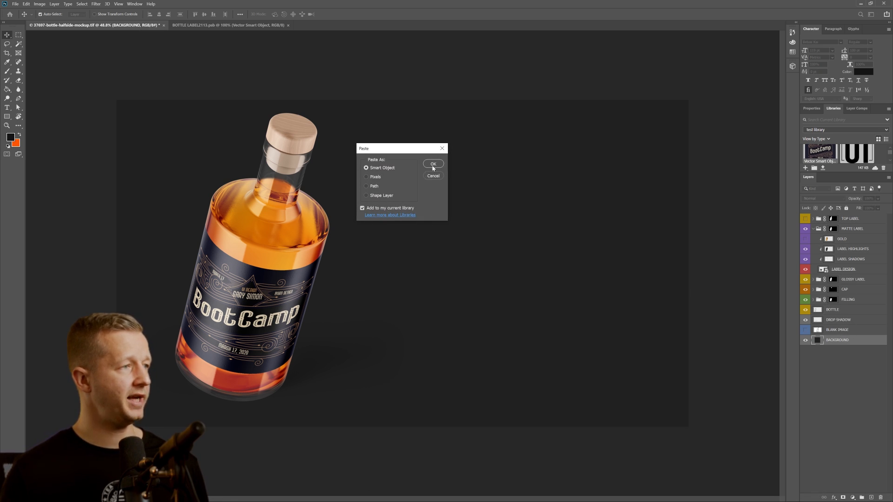
key(Return)
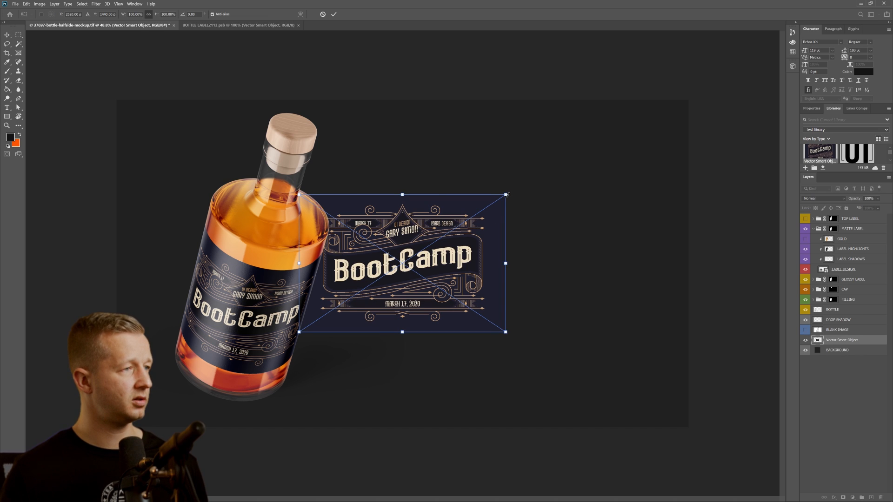
drag(507, 194, 603, 148)
drag(492, 269, 535, 268)
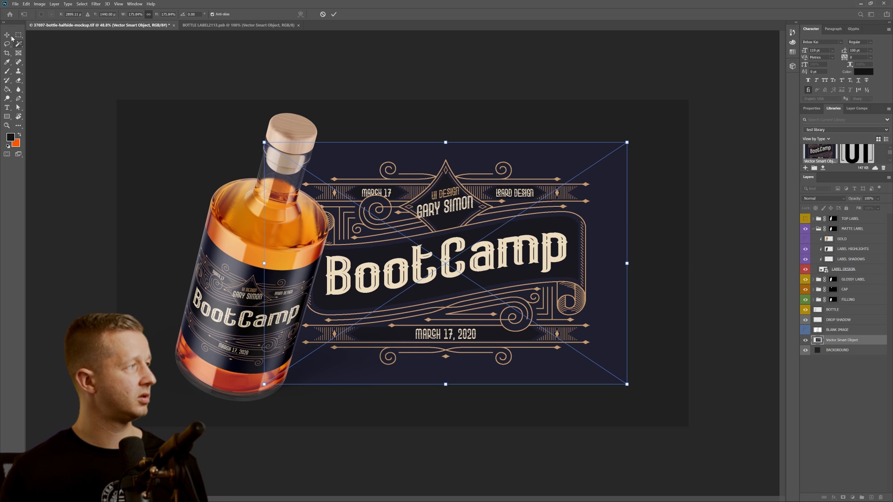
key(Return)
Step: Rasterize the pasted label artwork and delete its navy background using the Magic Wand, leaving the ornaments and lettering
right_click(844, 339)
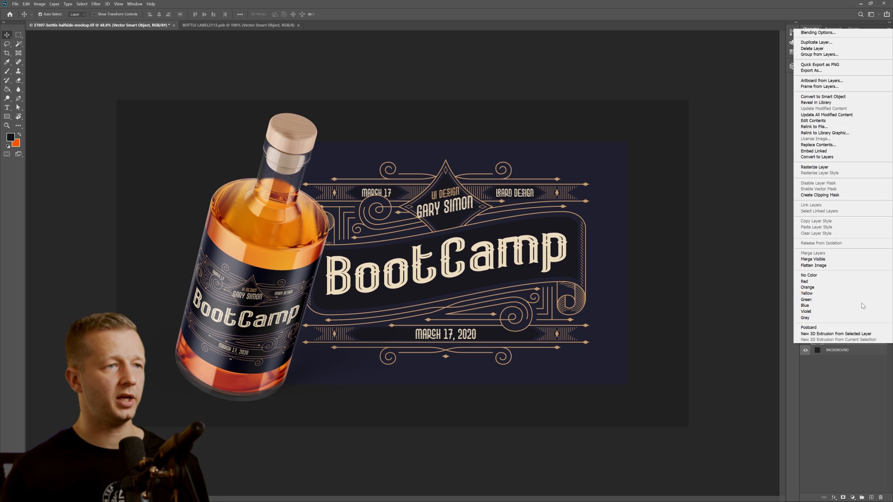
click(835, 168)
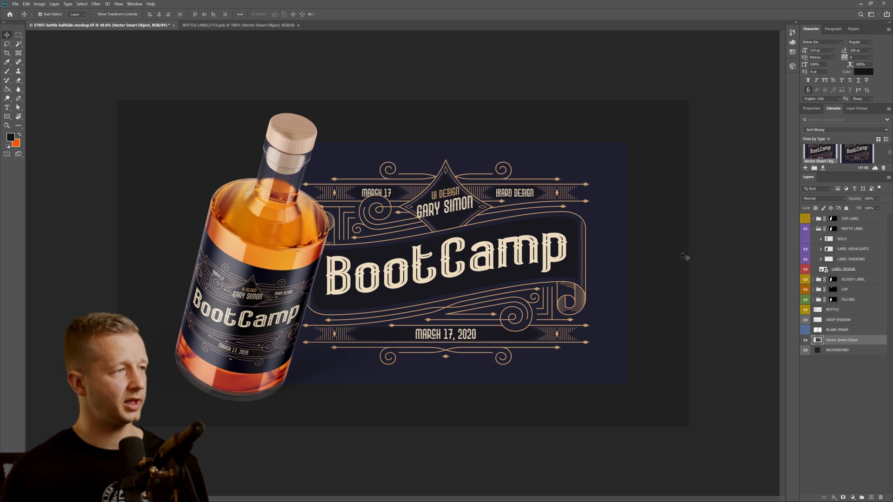
click(20, 45)
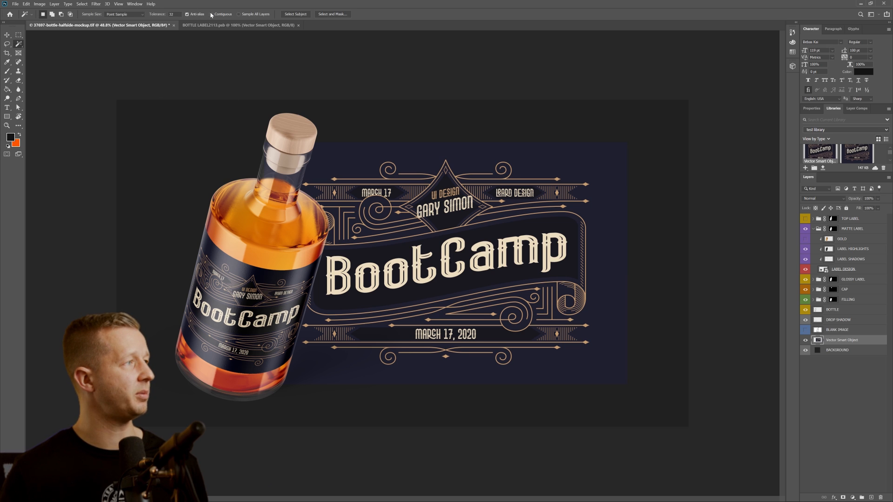
click(553, 151)
key(Delete)
key(ctrl+d)
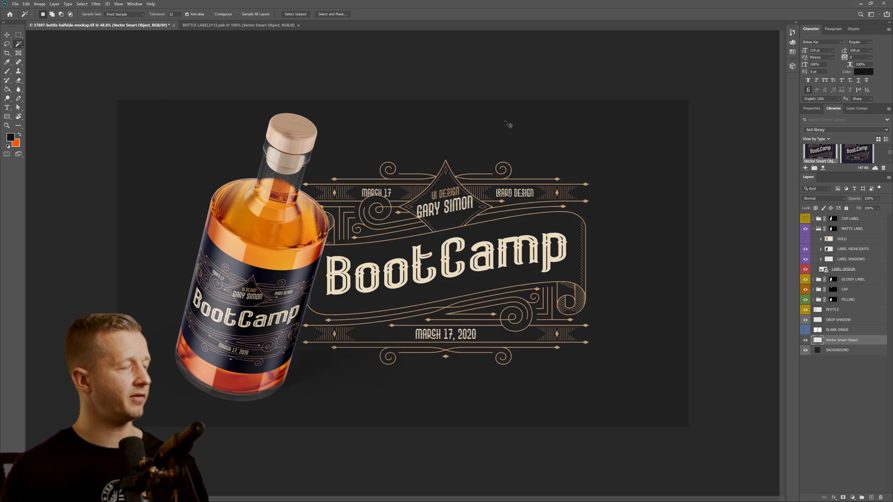
click(7, 35)
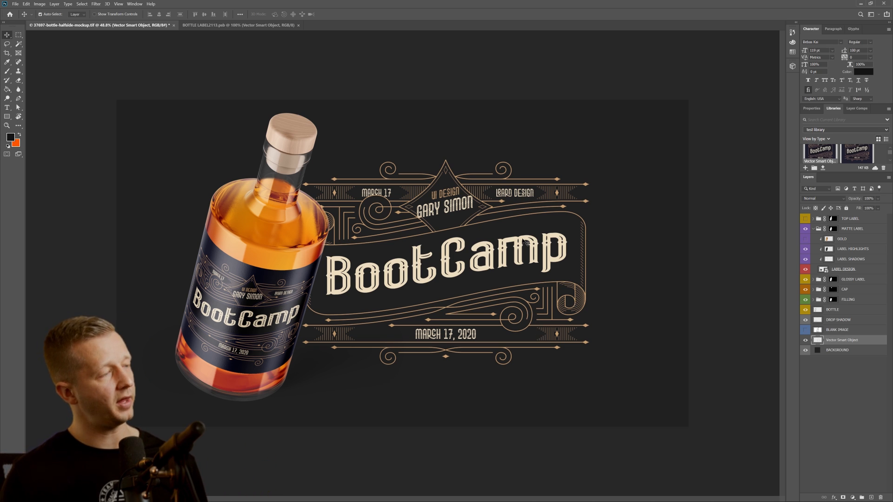
Step: Add a new empty layer directly above the pasted label artwork
click(846, 351)
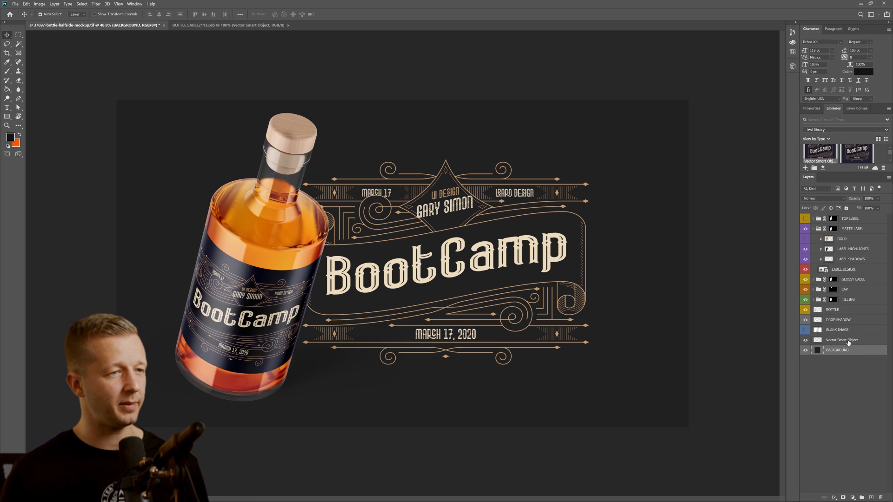
click(846, 341)
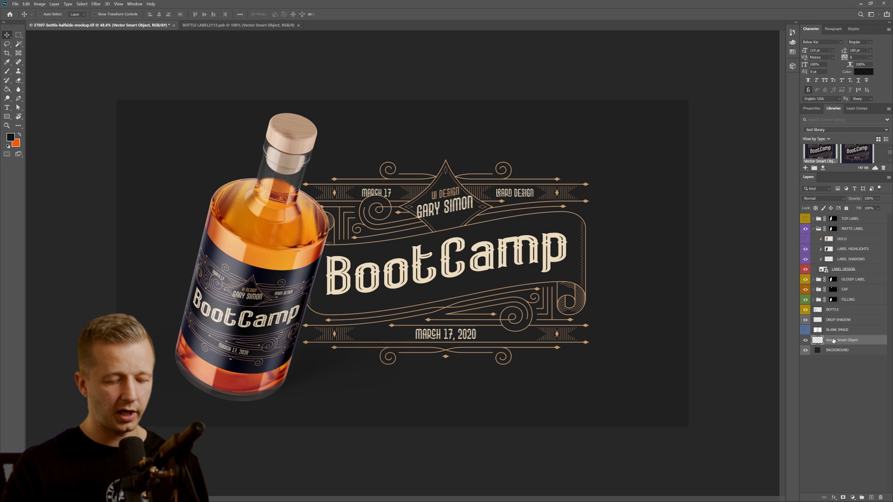
key(ctrl+shift+n)
key(Return)
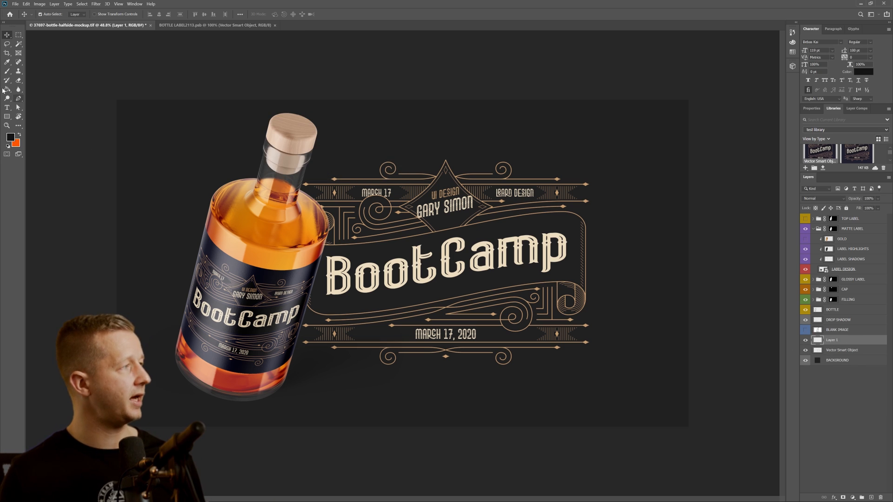
Step: Paint a soft dark shadow on the new layer along the bottle's right side with an 800 px brush
click(7, 72)
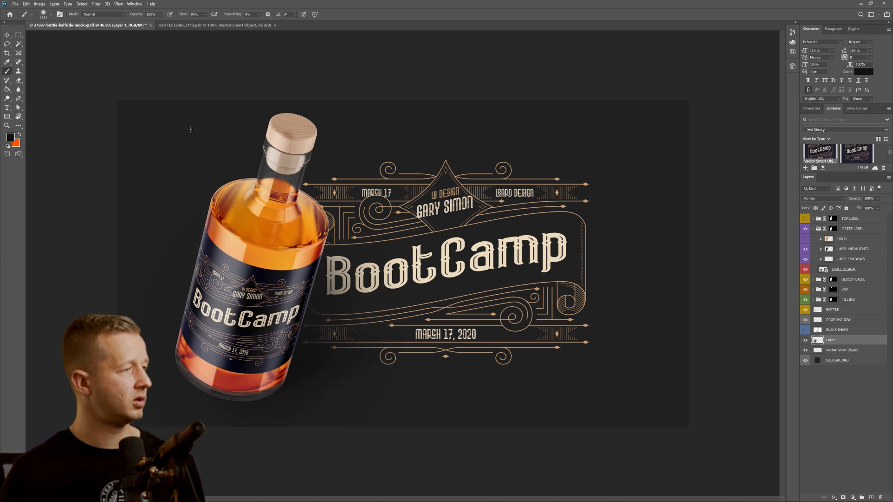
click(51, 15)
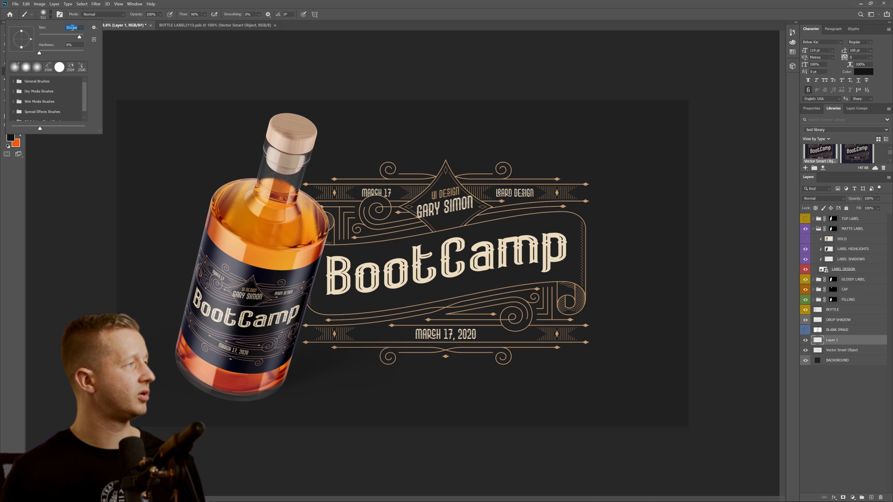
text(800)
key(Return)
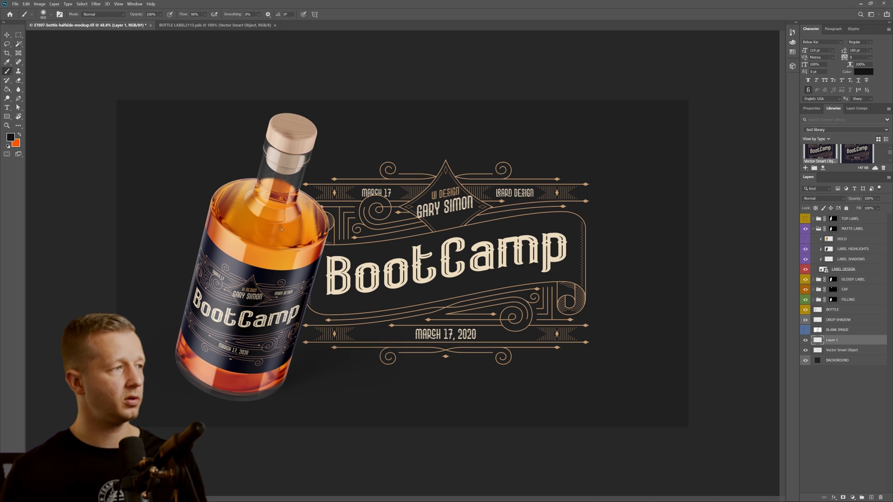
mouse_move(276, 323)
mouse_down()
mouse_move(284, 195)
mouse_move(320, 157)
mouse_up()
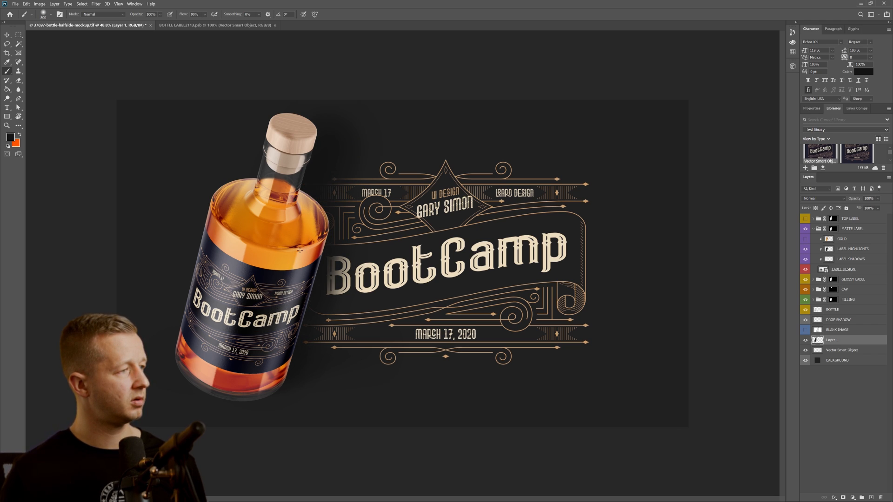
drag(300, 251, 313, 217)
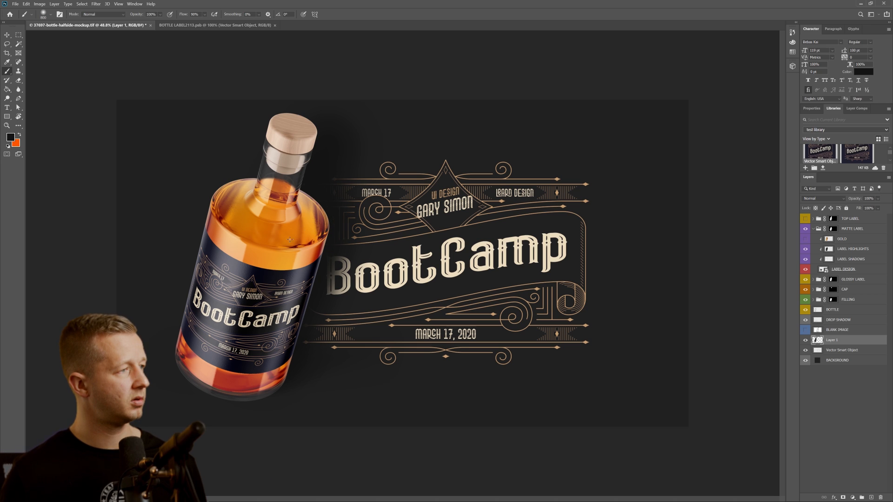
Step: Erase the excess shadow around the bottle's cap and neck with a 600 px eraser
click(18, 80)
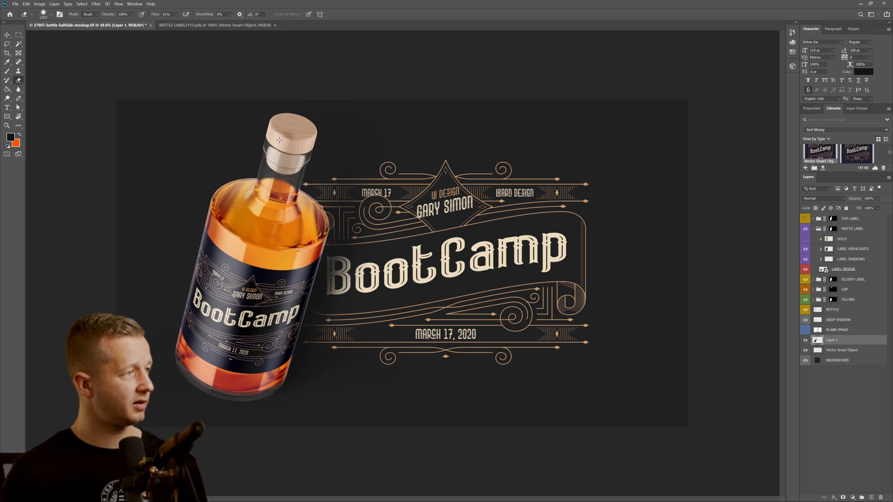
click(51, 15)
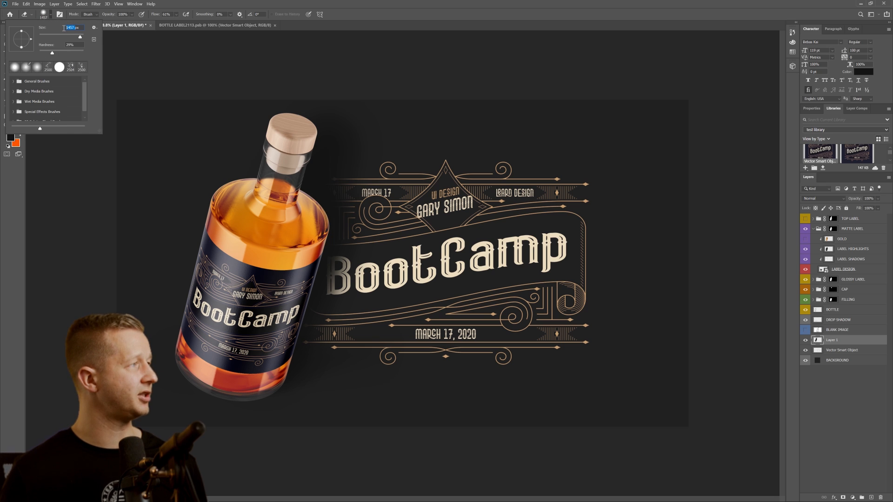
text(600)
key(Return)
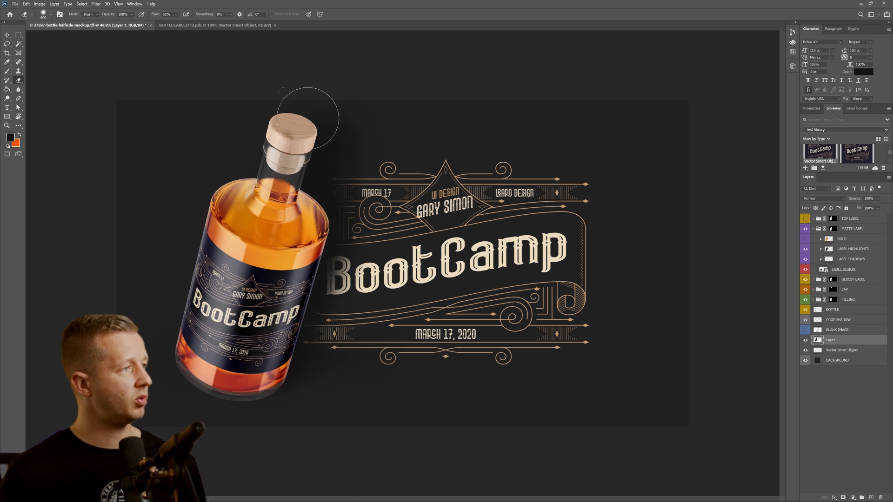
mouse_move(306, 107)
mouse_down()
mouse_move(271, 178)
mouse_move(302, 101)
mouse_move(272, 157)
mouse_up()
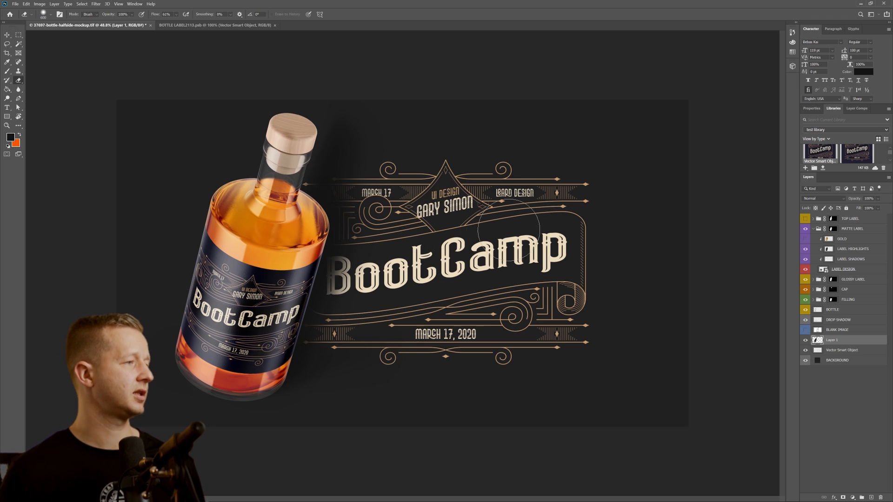
Step: Lower the painted shadow layer's opacity to 79% and return to the Move tool
click(877, 208)
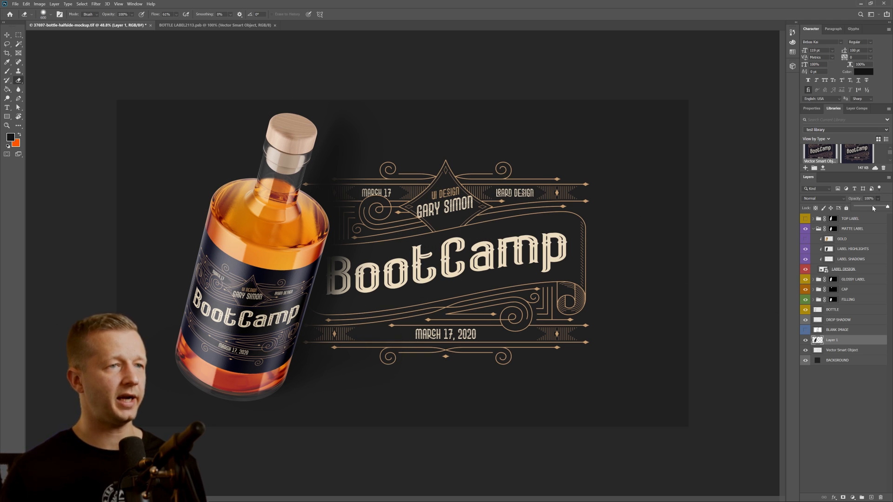
drag(882, 208, 880, 208)
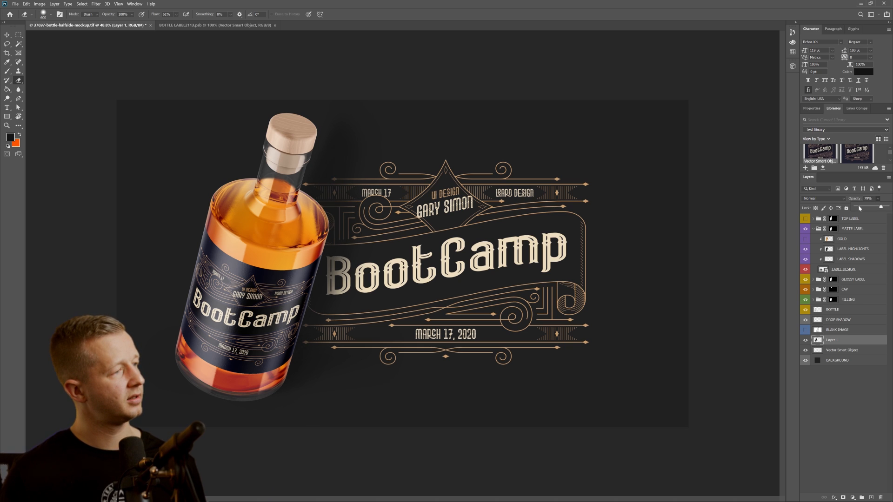
click(7, 35)
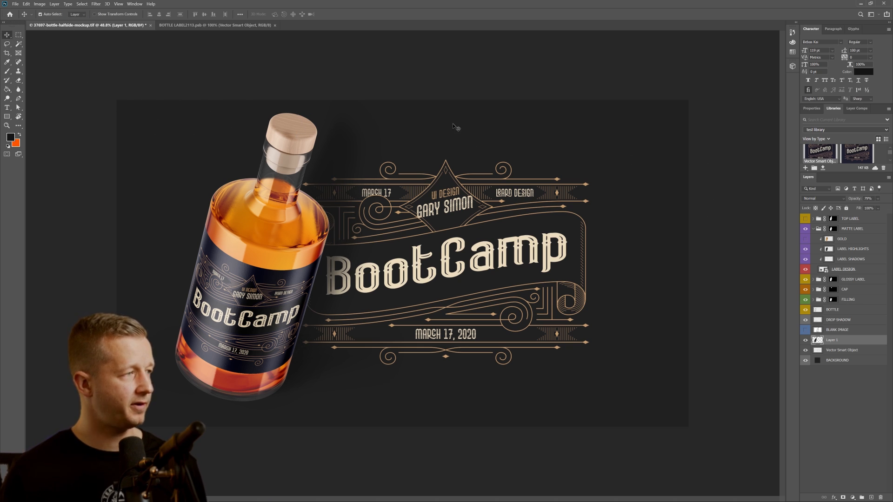